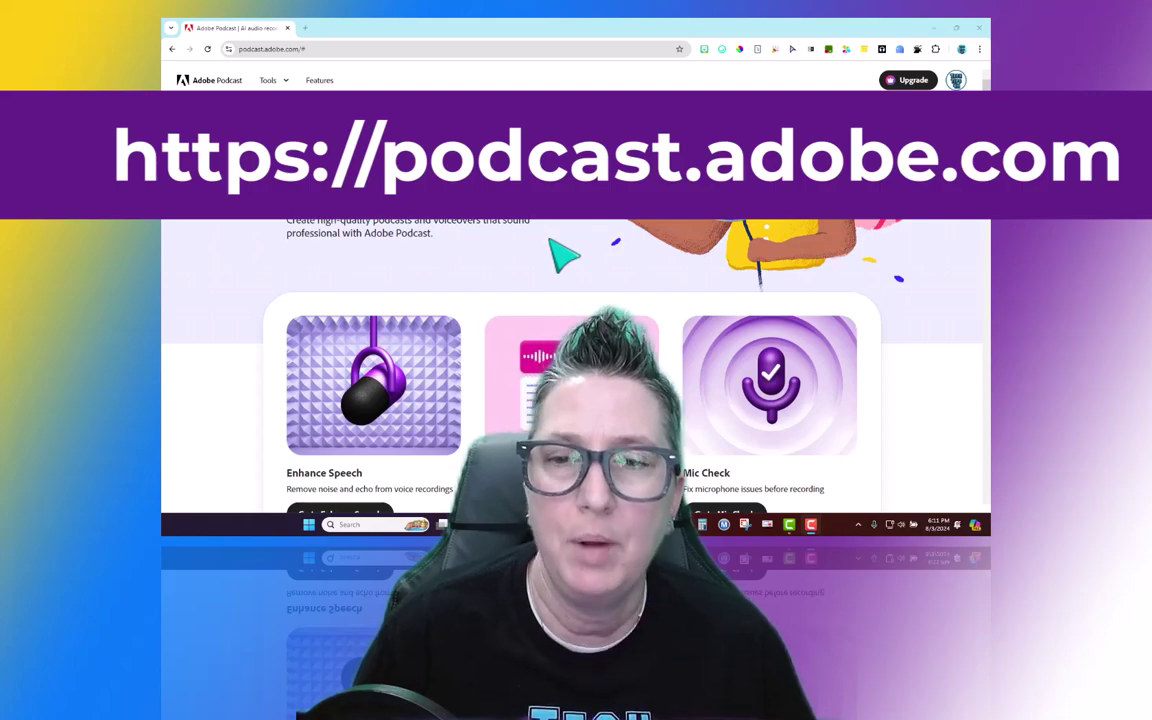
{"action": "scroll", "coordinate": [551, 241], "scroll_direction": "down", "scroll_amount": 3}
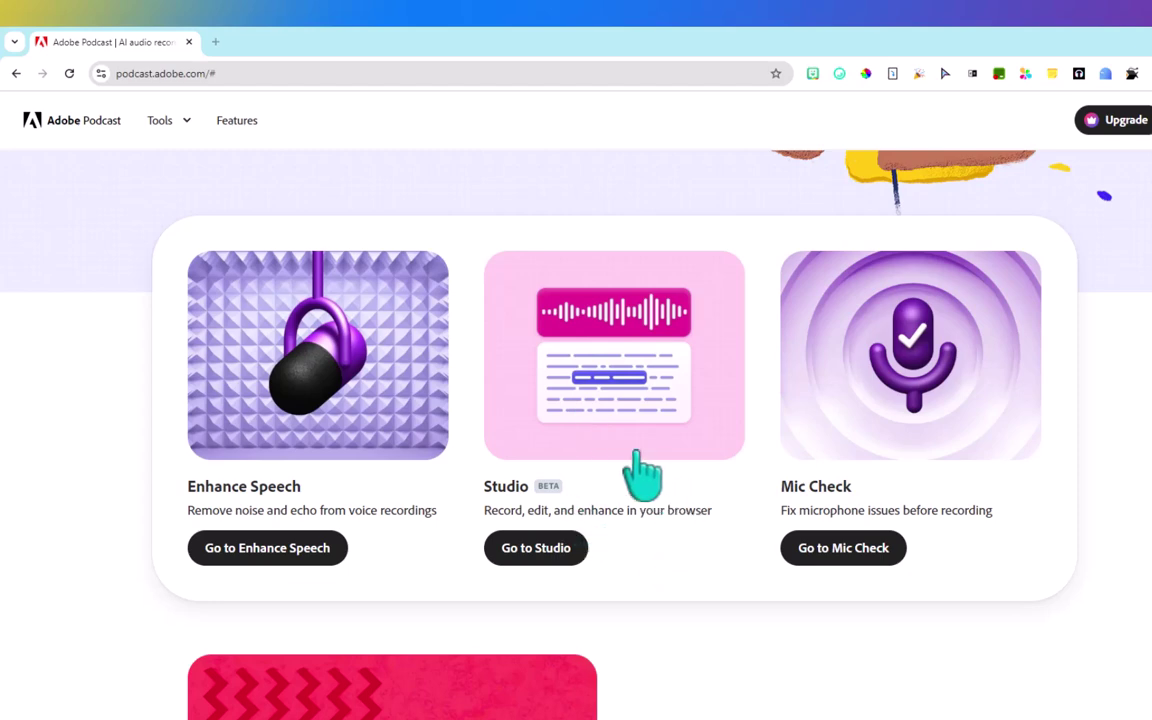
{"action": "scroll", "coordinate": [638, 476], "scroll_direction": "down", "scroll_amount": 3}
{"action": "scroll", "coordinate": [638, 430], "scroll_direction": "down", "scroll_amount": 1}
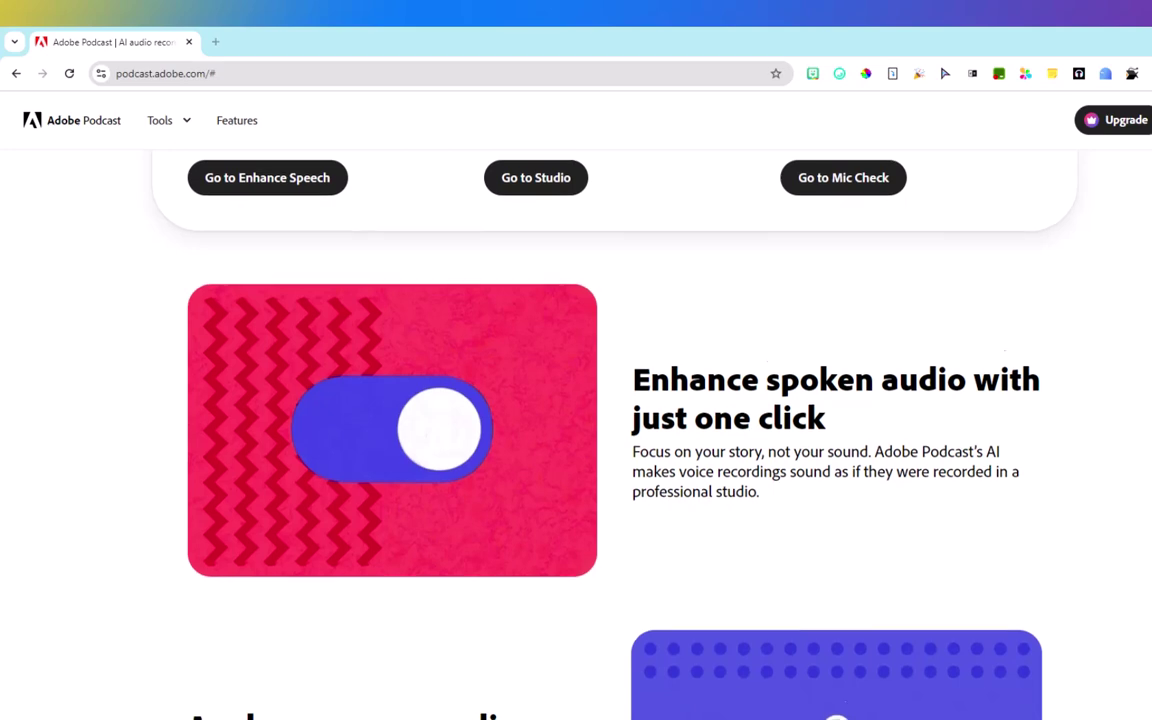
{"action": "scroll", "coordinate": [752, 540], "scroll_direction": "down", "scroll_amount": 7}
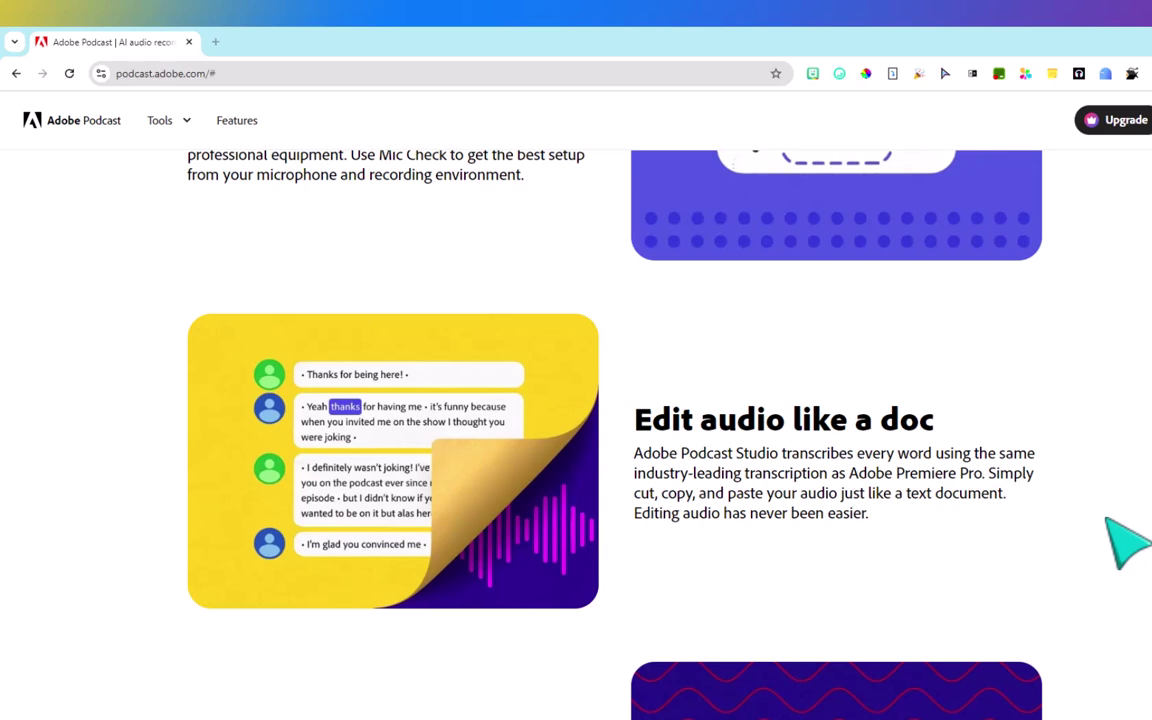
{"action": "scroll", "coordinate": [1127, 545], "scroll_direction": "down", "scroll_amount": 2}
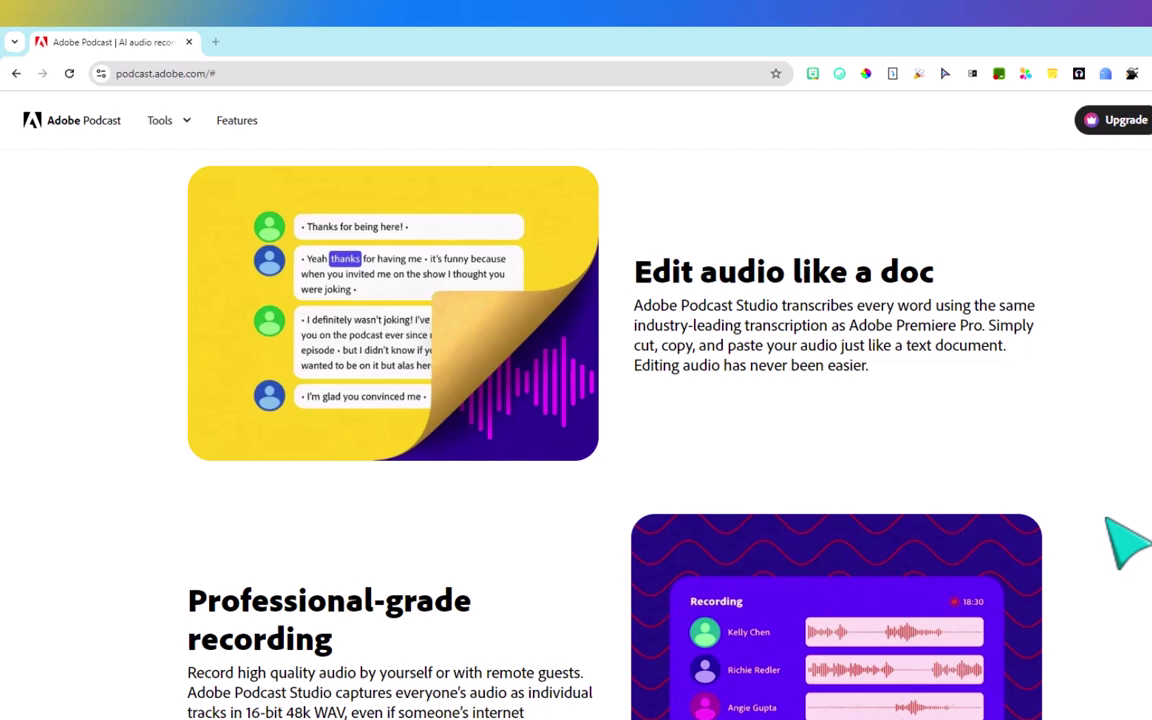
{"action": "scroll", "coordinate": [1127, 545], "scroll_direction": "down", "scroll_amount": 2}
{"action": "scroll", "coordinate": [1127, 545], "scroll_direction": "down", "scroll_amount": 4}
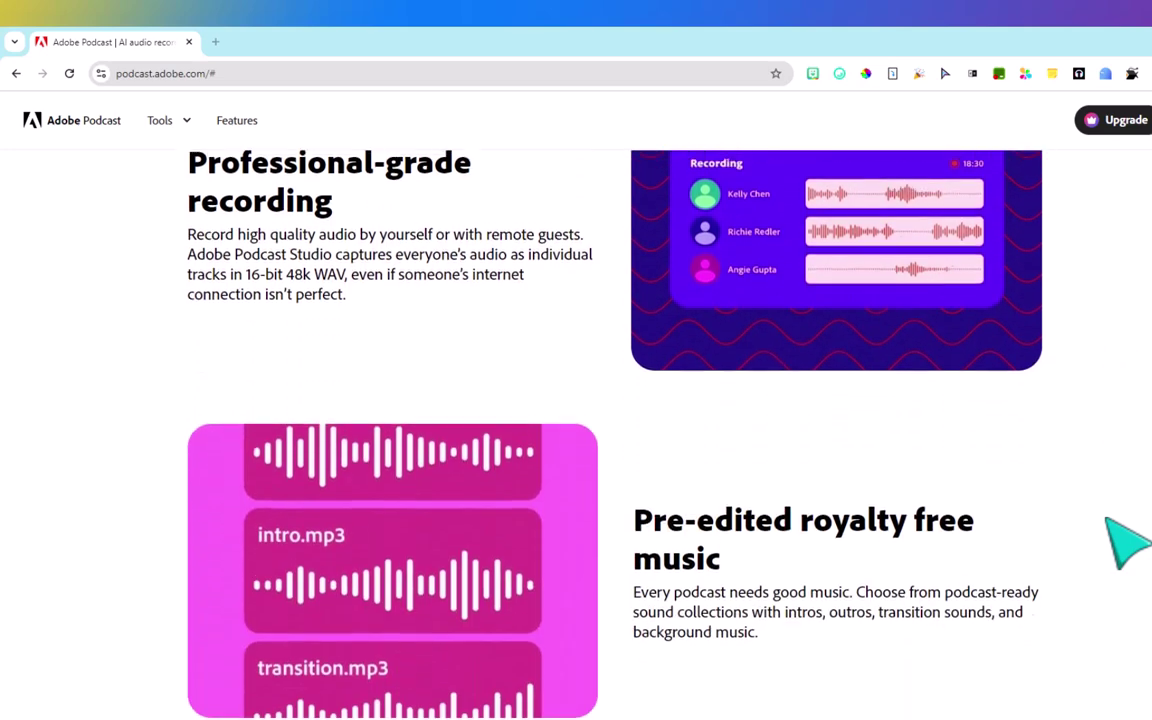
{"action": "scroll", "coordinate": [1127, 545], "scroll_direction": "down", "scroll_amount": 1}
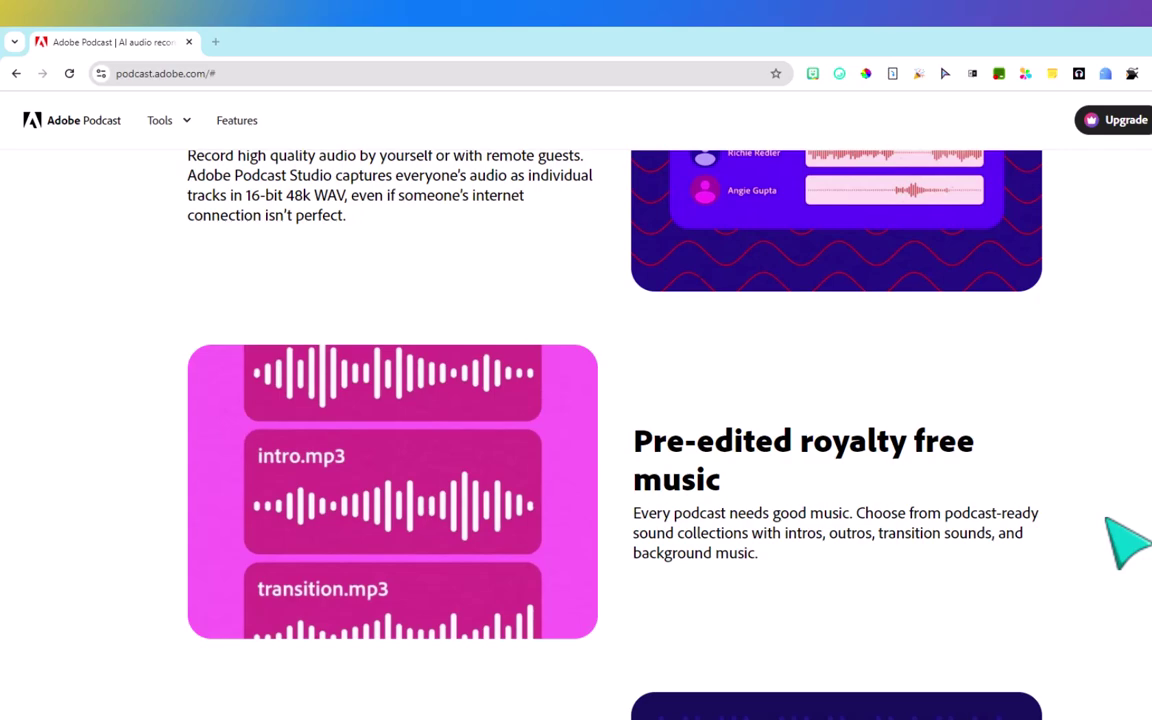
{"action": "scroll", "coordinate": [1127, 545], "scroll_direction": "up", "scroll_amount": 10}
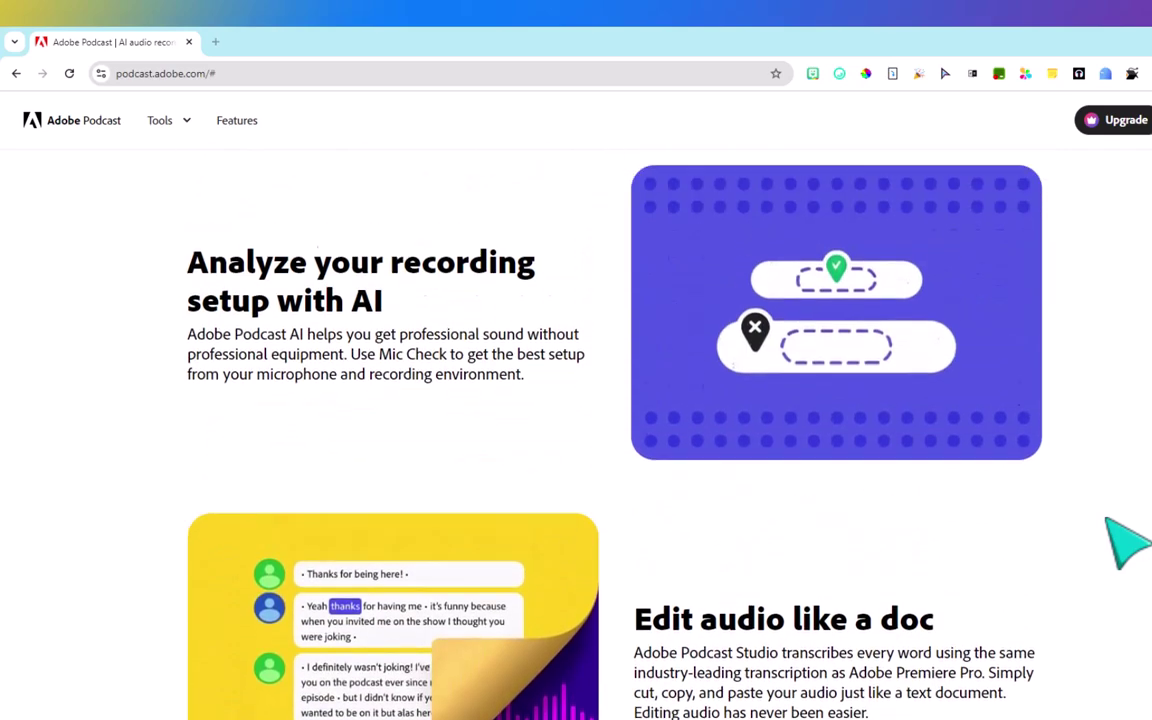
{"action": "scroll", "coordinate": [1127, 545], "scroll_direction": "up", "scroll_amount": 10}
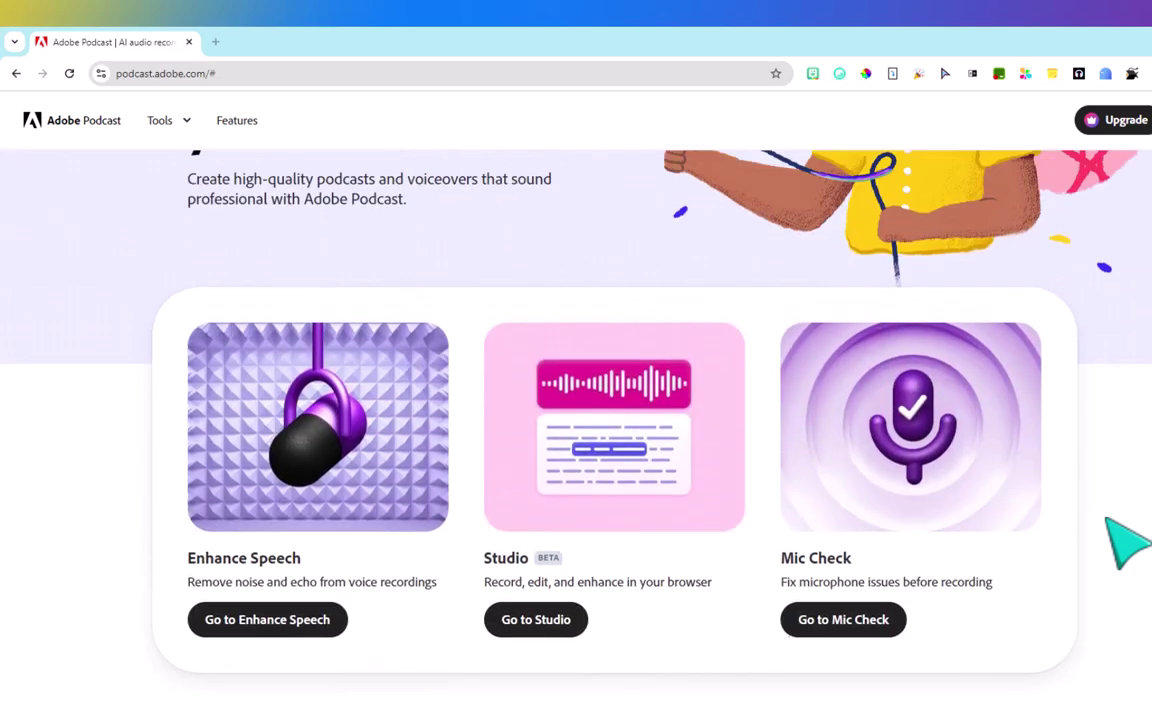
Step: Go to Studio and browse the recent projects and audio templates like Deep Space Podcast
{"action": "left_click", "coordinate": [535, 632]}
{"action": "scroll", "coordinate": [728, 638], "scroll_direction": "down", "scroll_amount": 3}
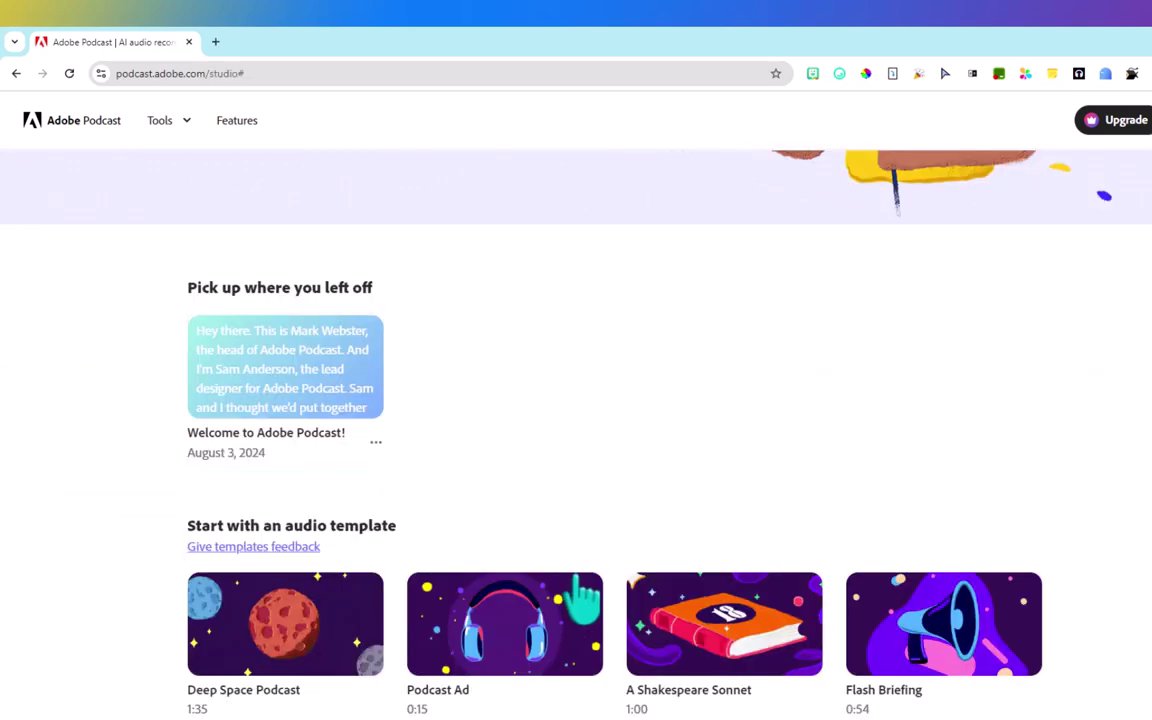
{"action": "scroll", "coordinate": [583, 600], "scroll_direction": "down", "scroll_amount": 2}
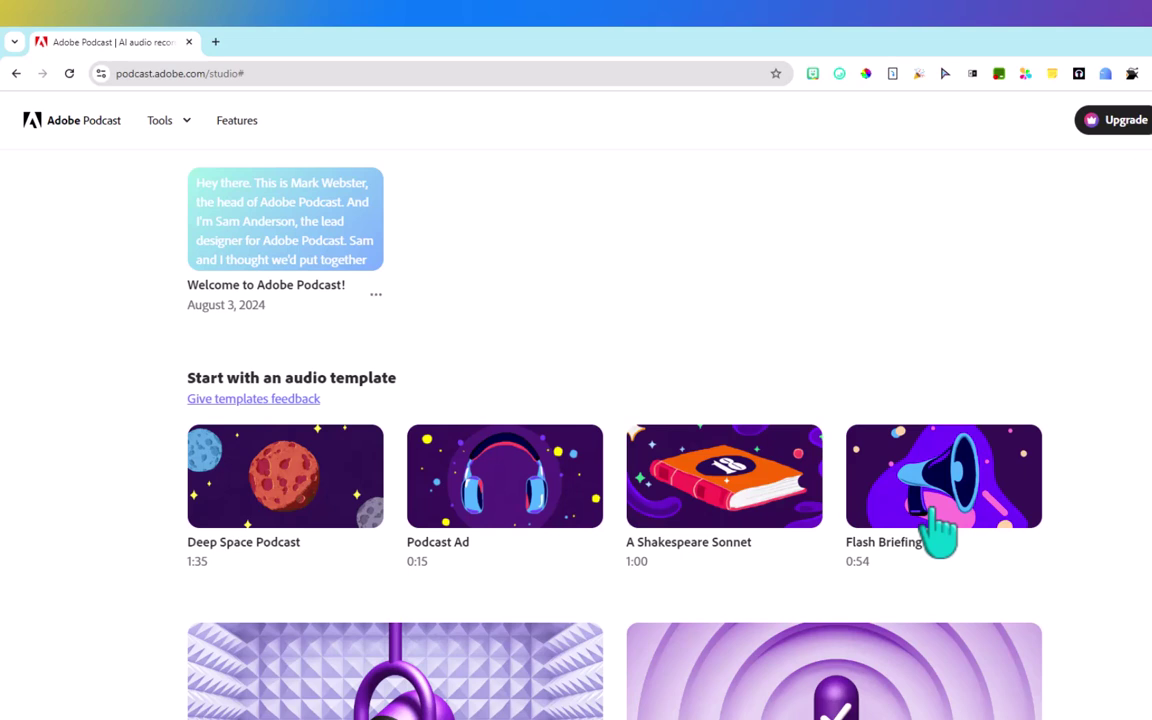
{"action": "scroll", "coordinate": [940, 535], "scroll_direction": "down", "scroll_amount": 3}
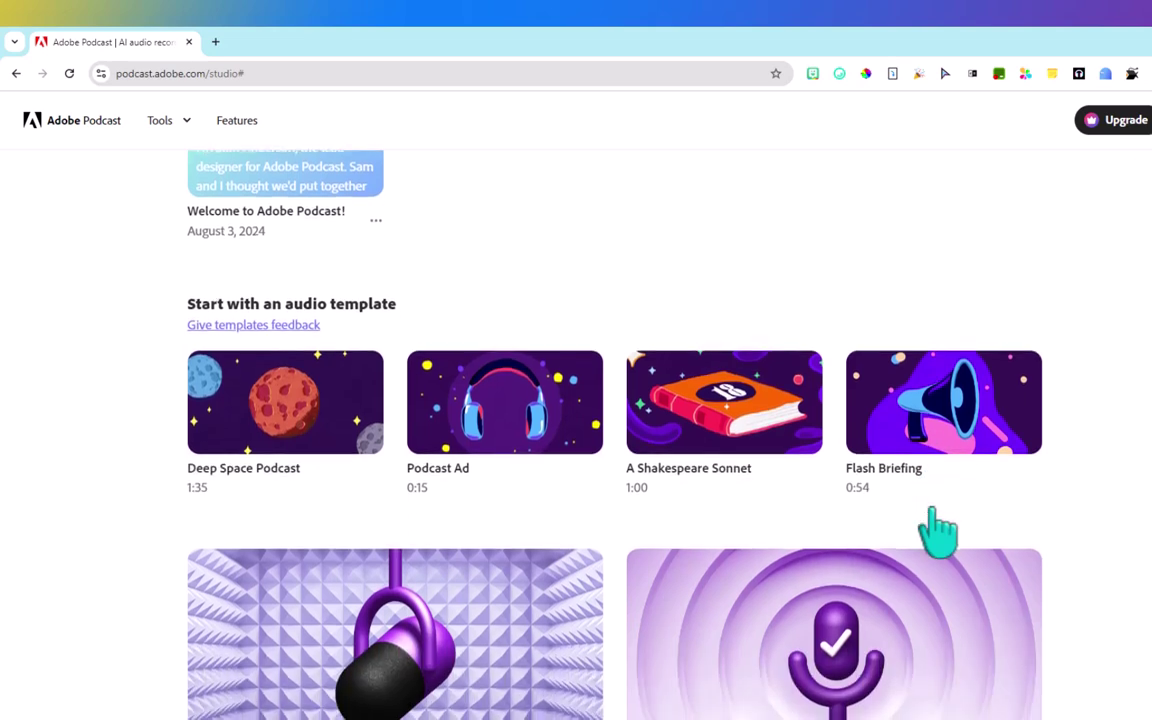
{"action": "scroll", "coordinate": [945, 532], "scroll_direction": "up", "scroll_amount": 9}
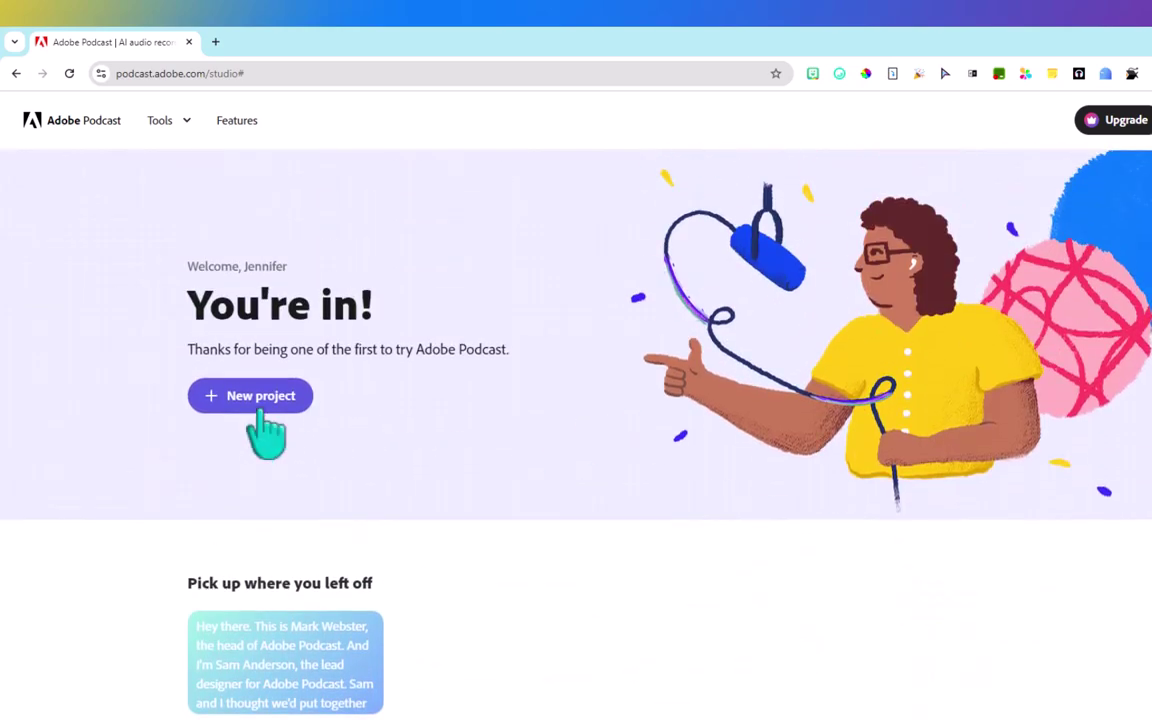
Step: Start a new untitled Studio project
{"action": "left_click", "coordinate": [256, 408]}
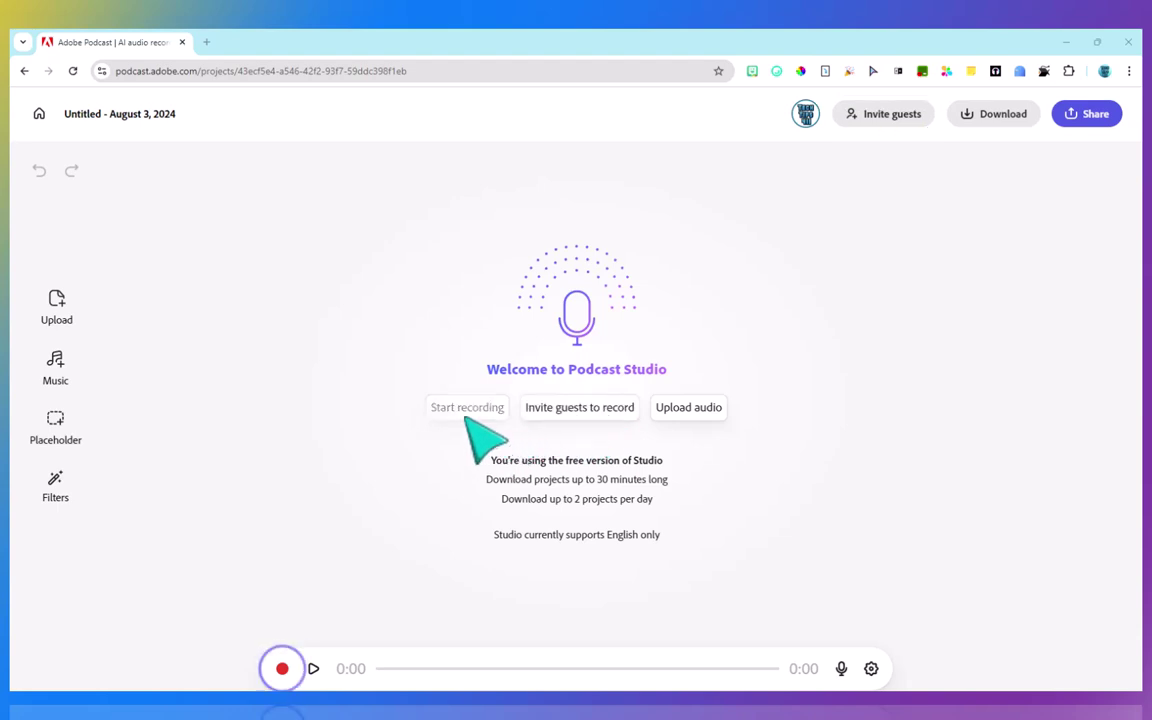
Step: Record a 25-second voice clip about the Paris Olympics, allowing microphone access
{"action": "left_click", "coordinate": [283, 669]}
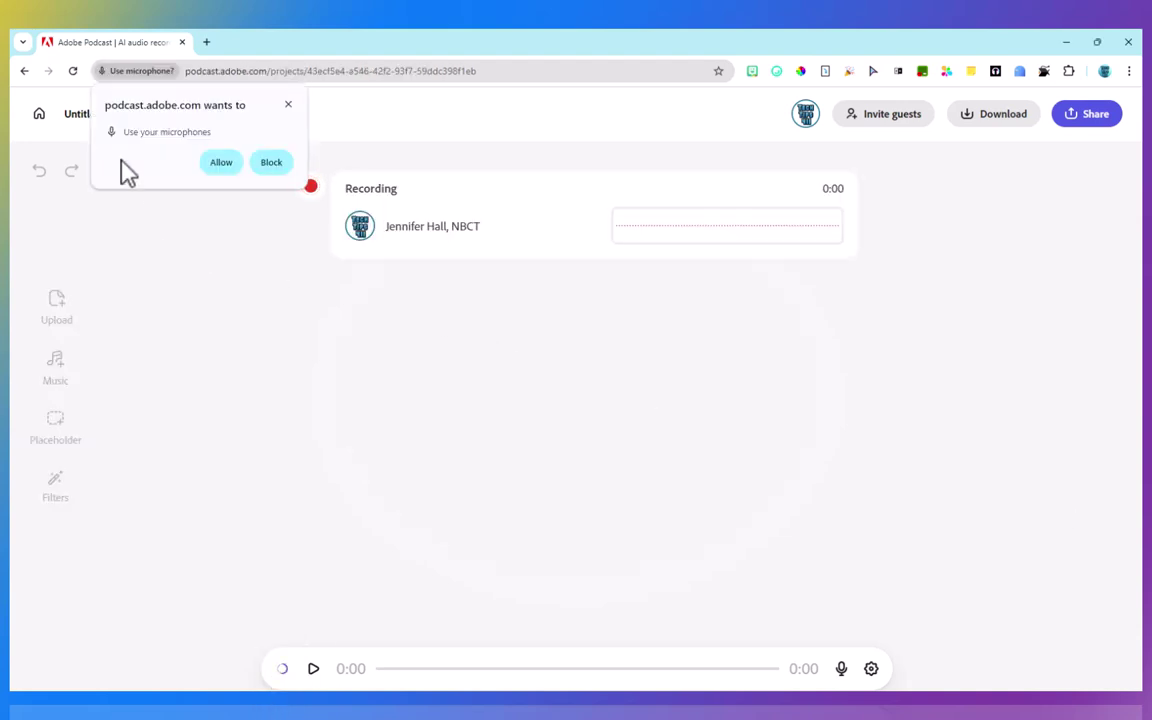
{"action": "left_click", "coordinate": [220, 163]}
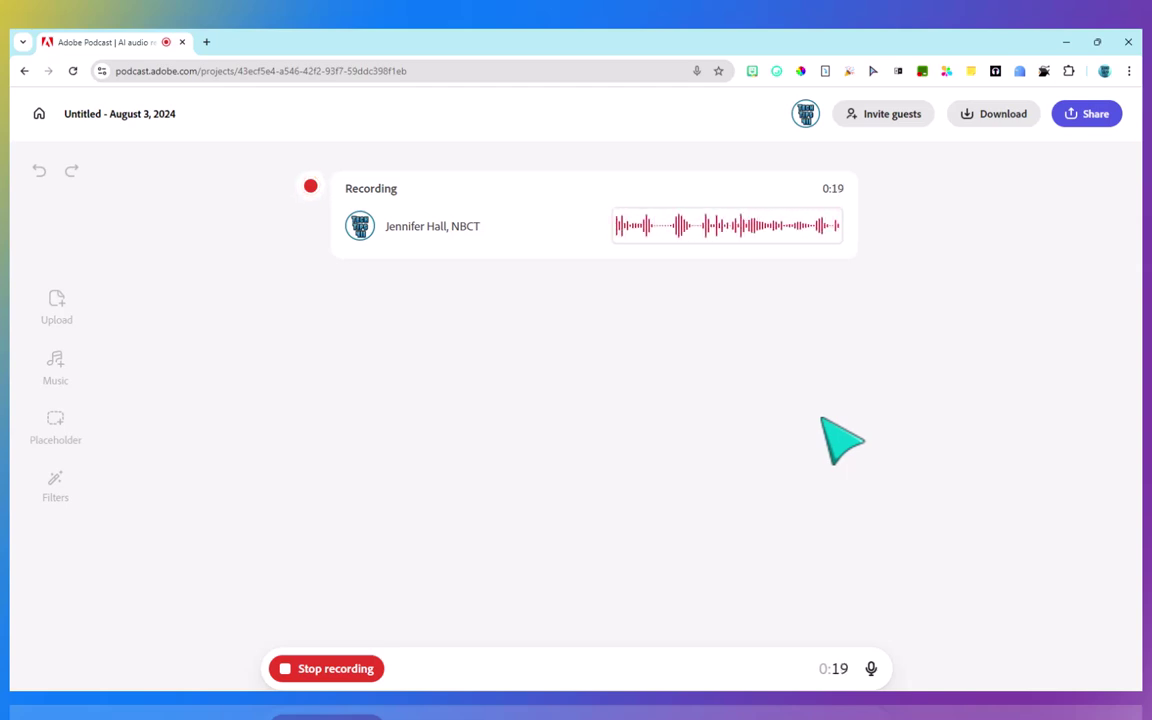
{"action": "left_click", "coordinate": [330, 668]}
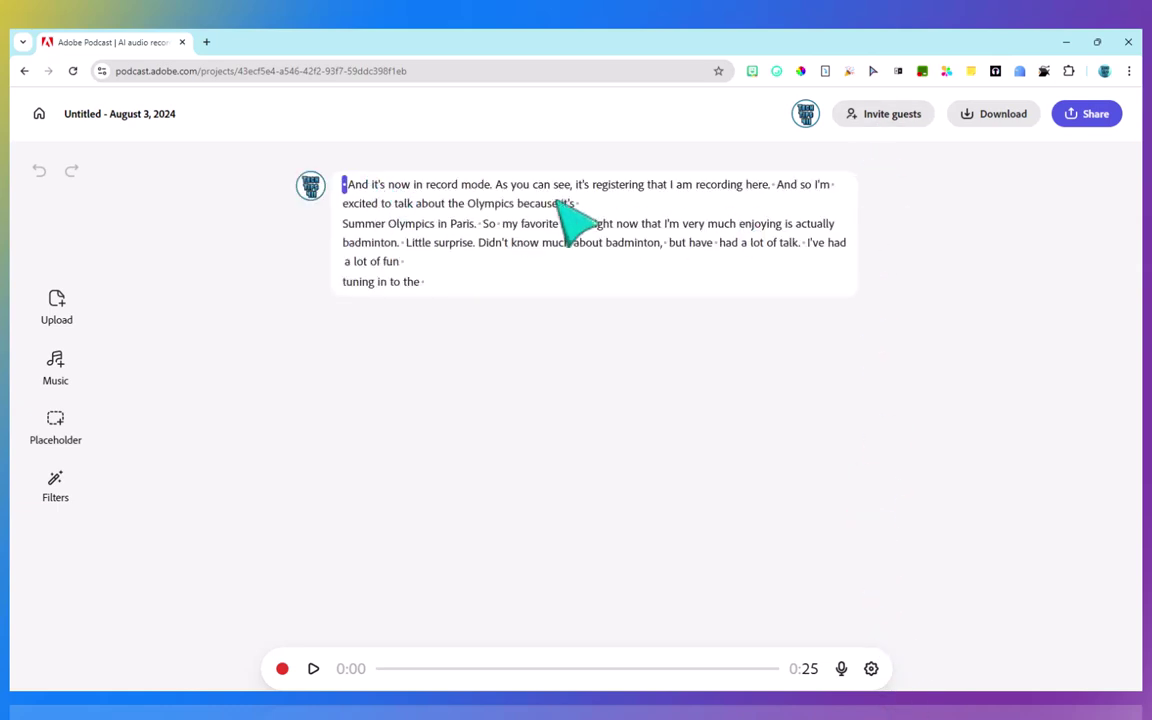
Step: Record a second take about doubles badminton after the transcript, making the project 0:48
{"action": "double_click", "coordinate": [756, 243]}
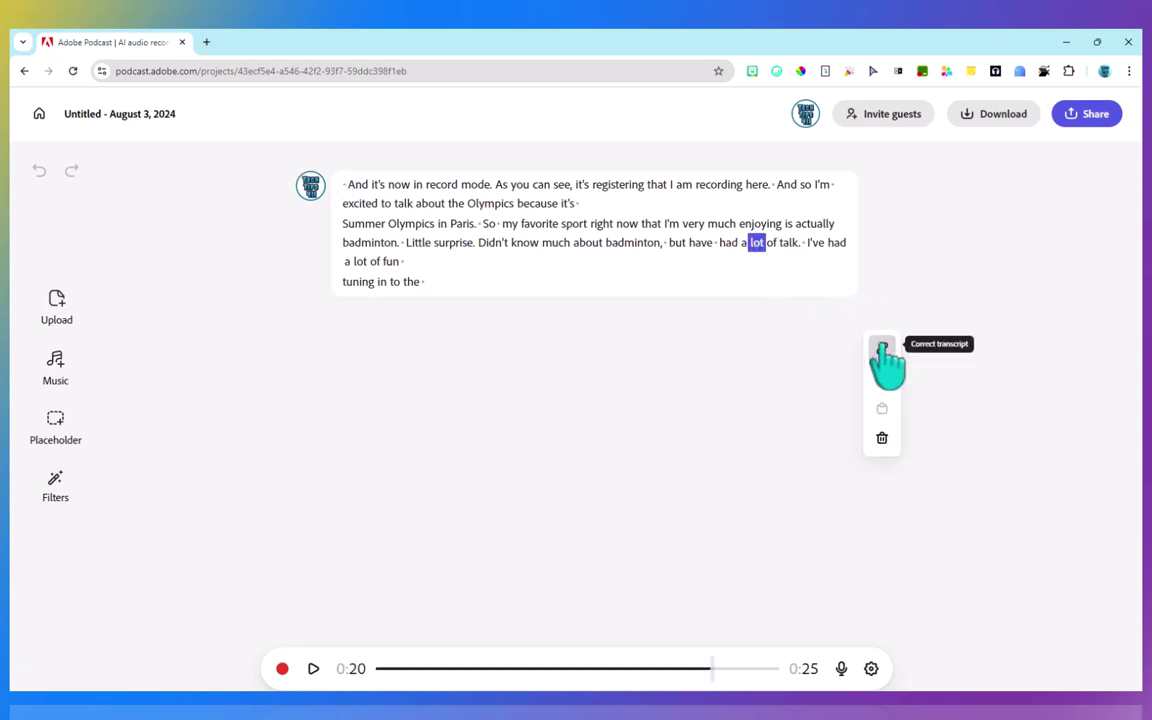
{"action": "double_click", "coordinate": [385, 244]}
{"action": "key", "text": "r"}
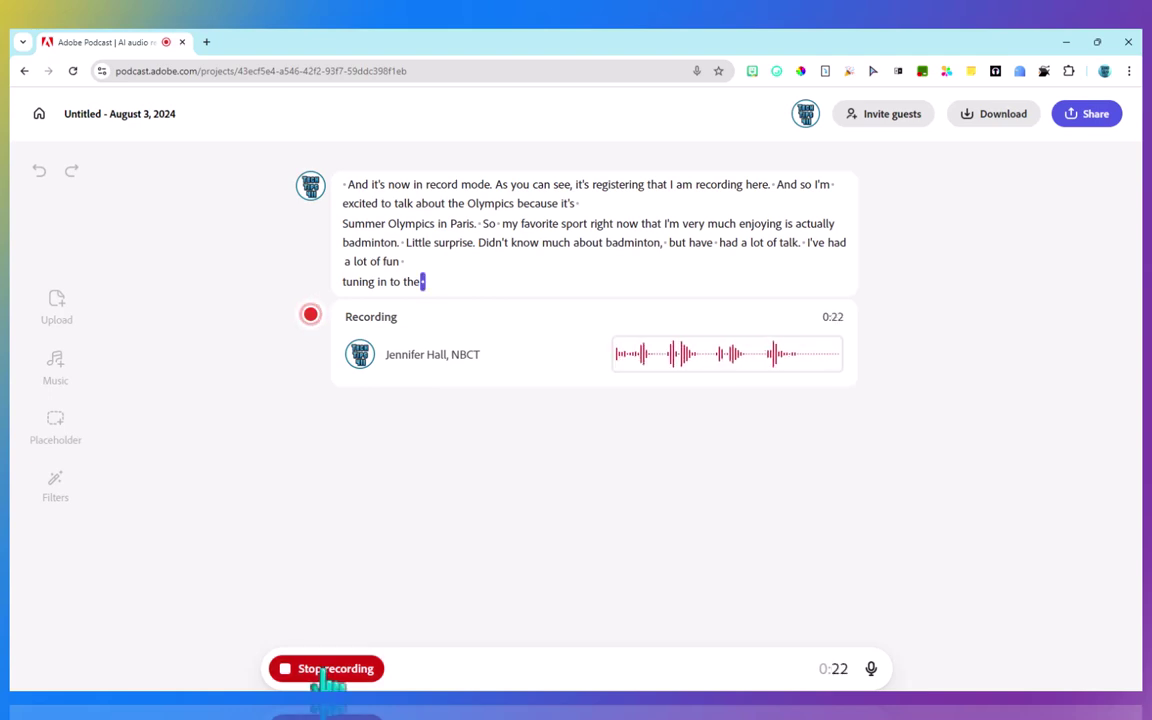
{"action": "left_click", "coordinate": [327, 670]}
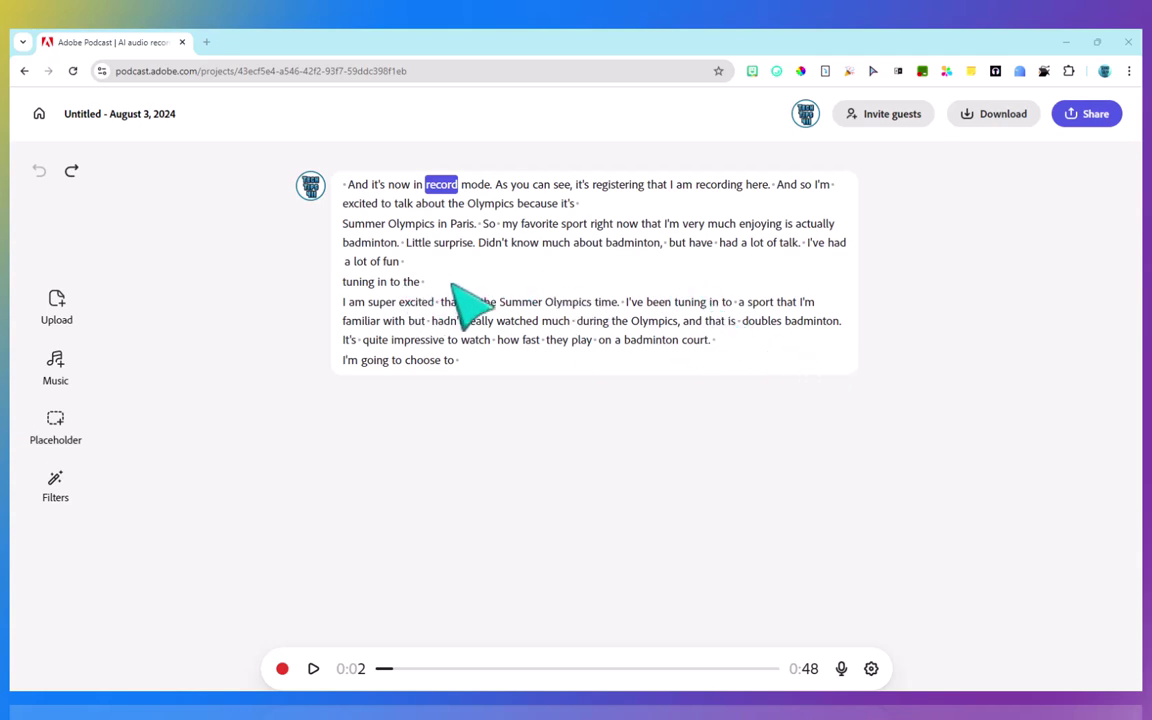
{"action": "left_click", "coordinate": [760, 224]}
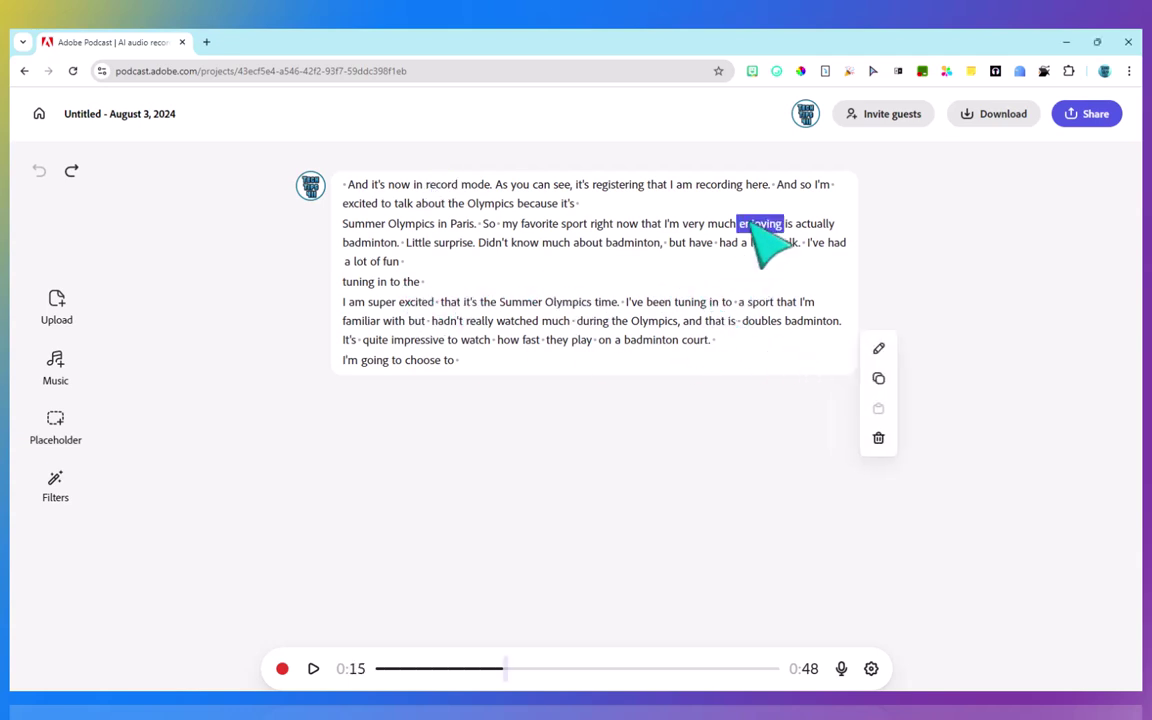
{"action": "left_click", "coordinate": [882, 349]}
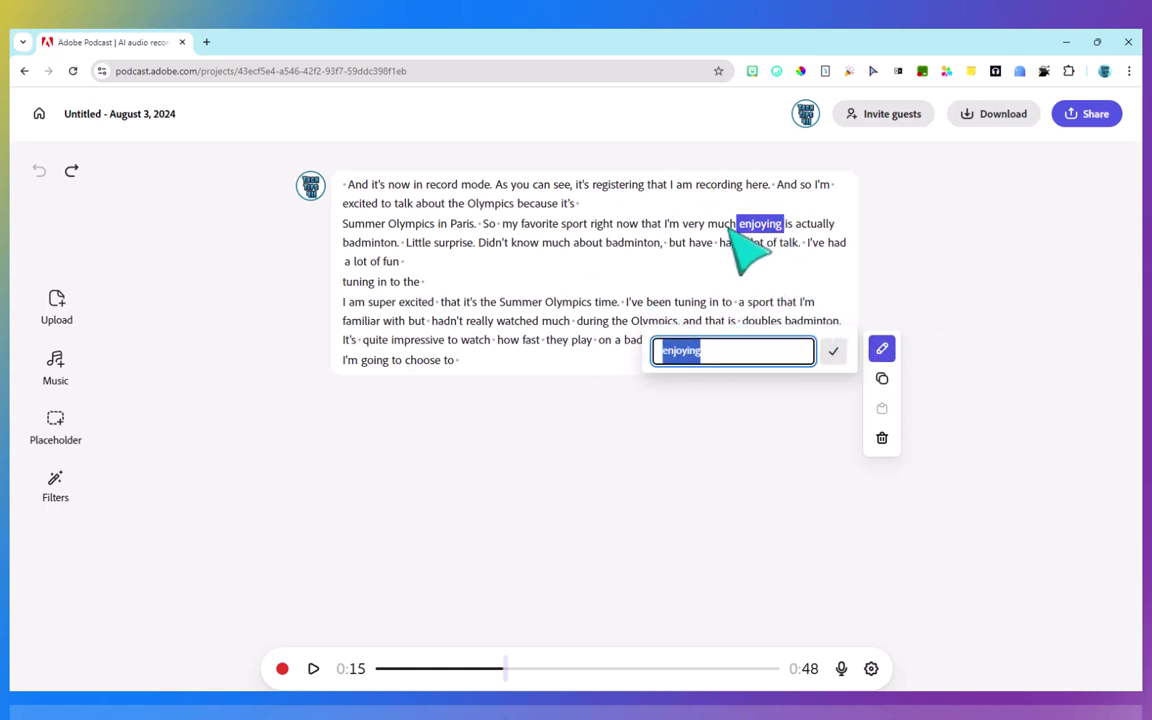
{"action": "left_click_drag", "start_coordinate": [743, 221], "coordinate": [346, 184]}
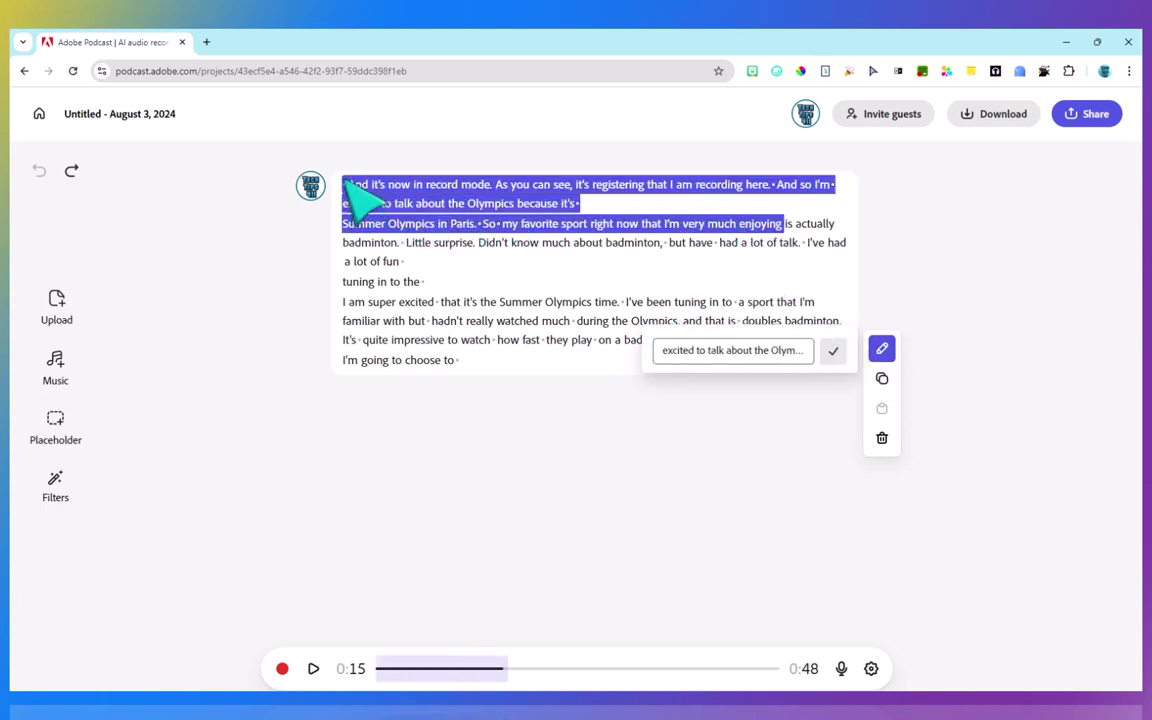
{"action": "left_click", "coordinate": [770, 225]}
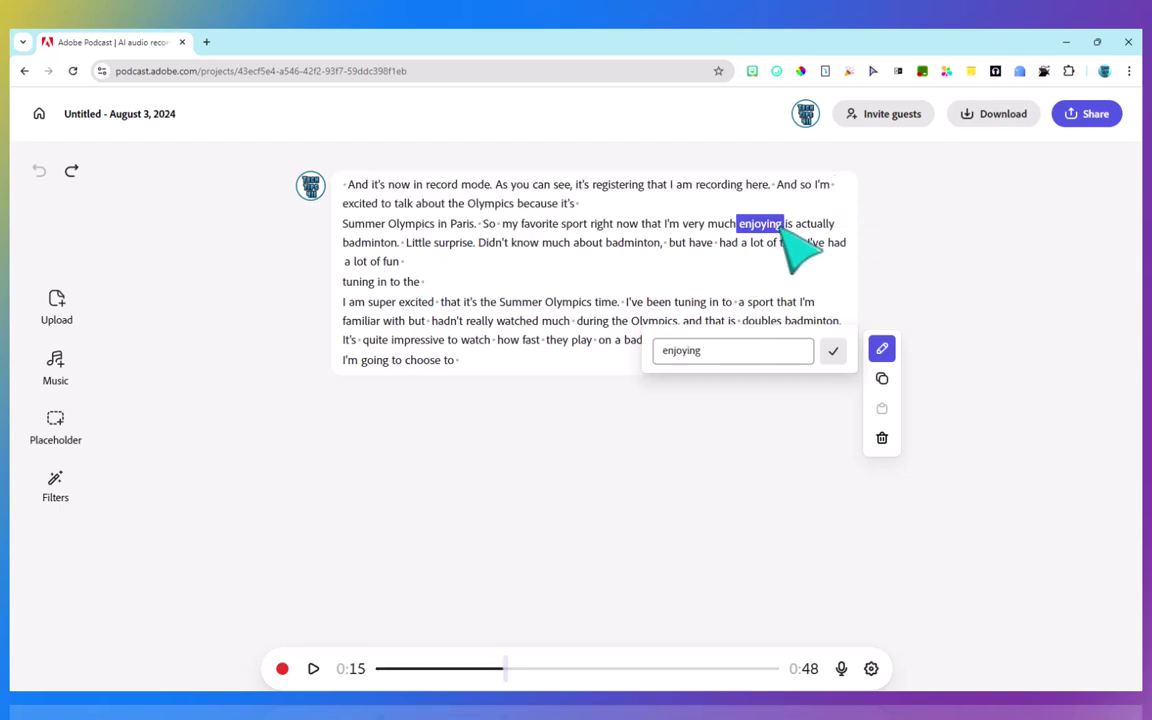
{"action": "left_click_drag", "start_coordinate": [786, 228], "coordinate": [343, 187]}
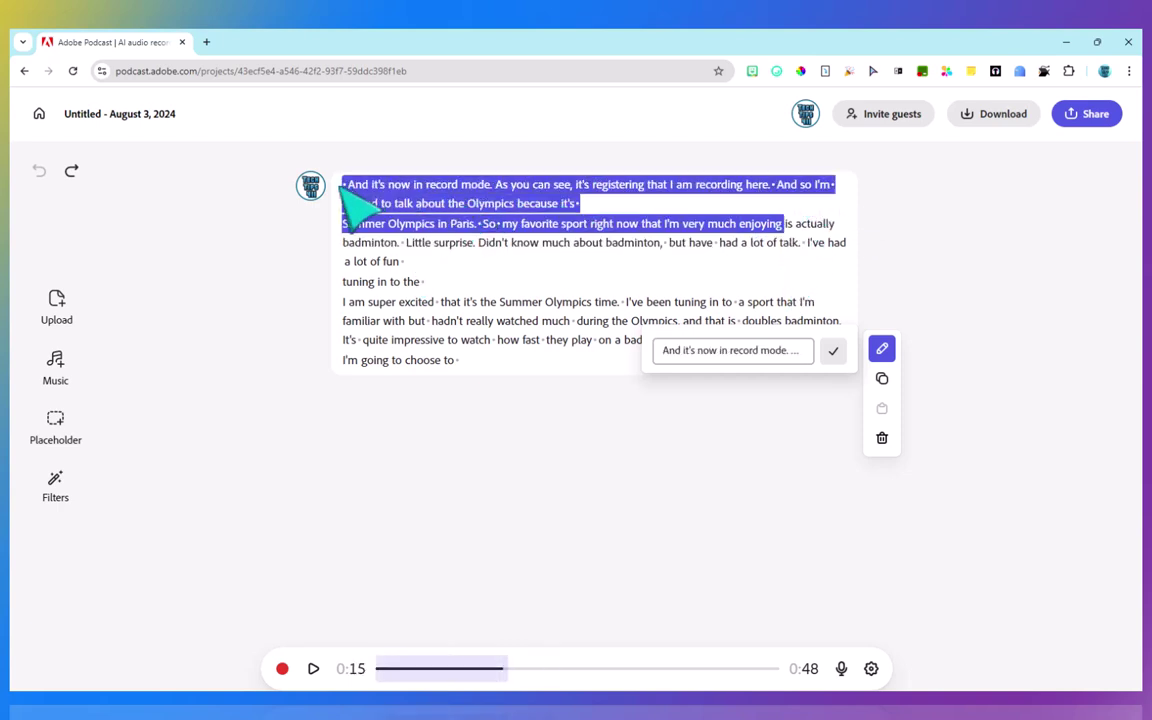
{"action": "left_click", "coordinate": [881, 438]}
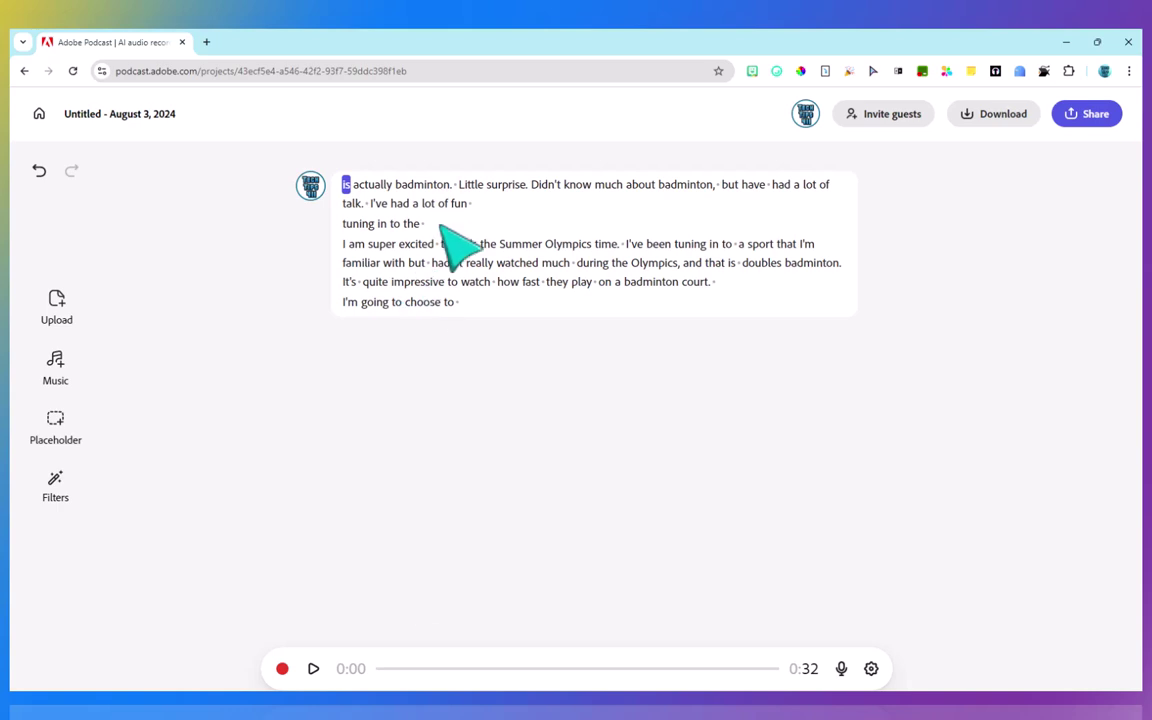
{"action": "left_click_drag", "start_coordinate": [344, 185], "coordinate": [421, 224]}
{"action": "left_click", "coordinate": [882, 438]}
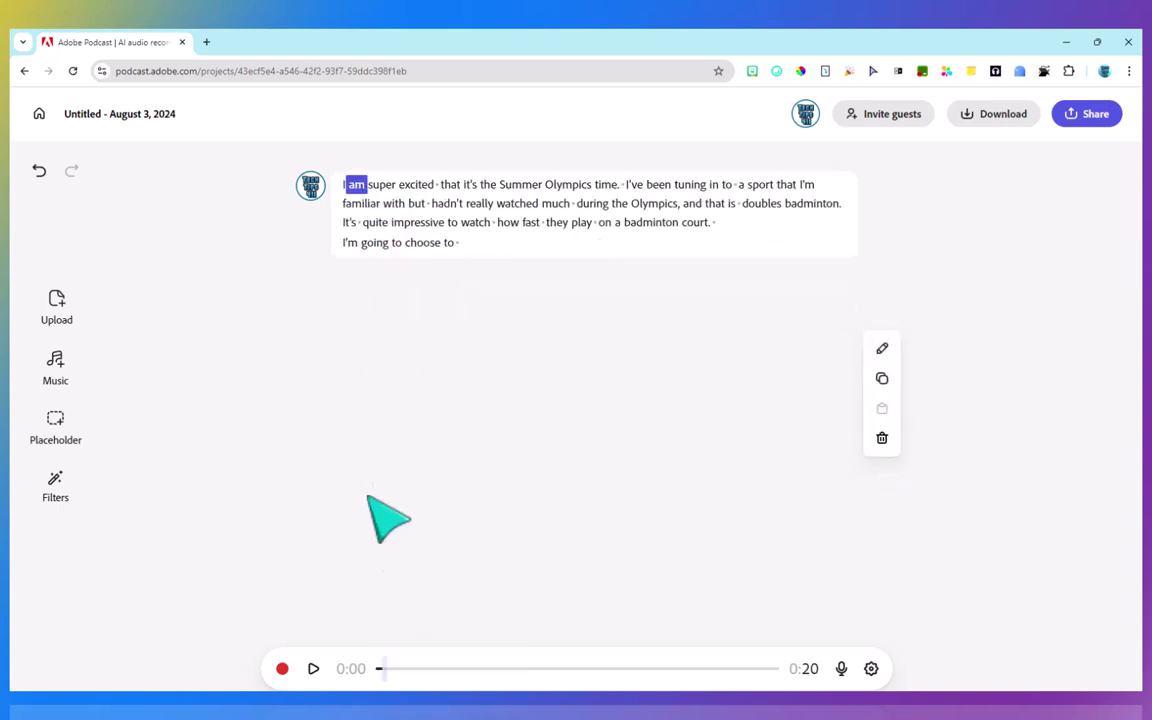
{"action": "left_click", "coordinate": [313, 669]}
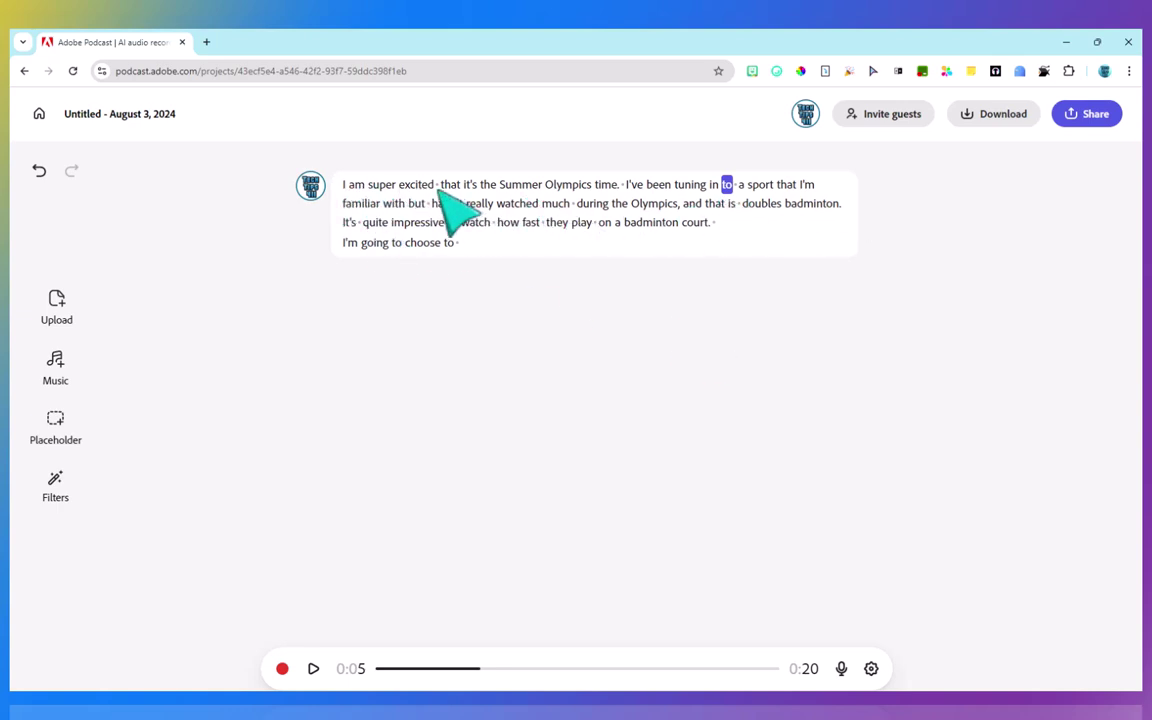
{"action": "left_click", "coordinate": [520, 185]}
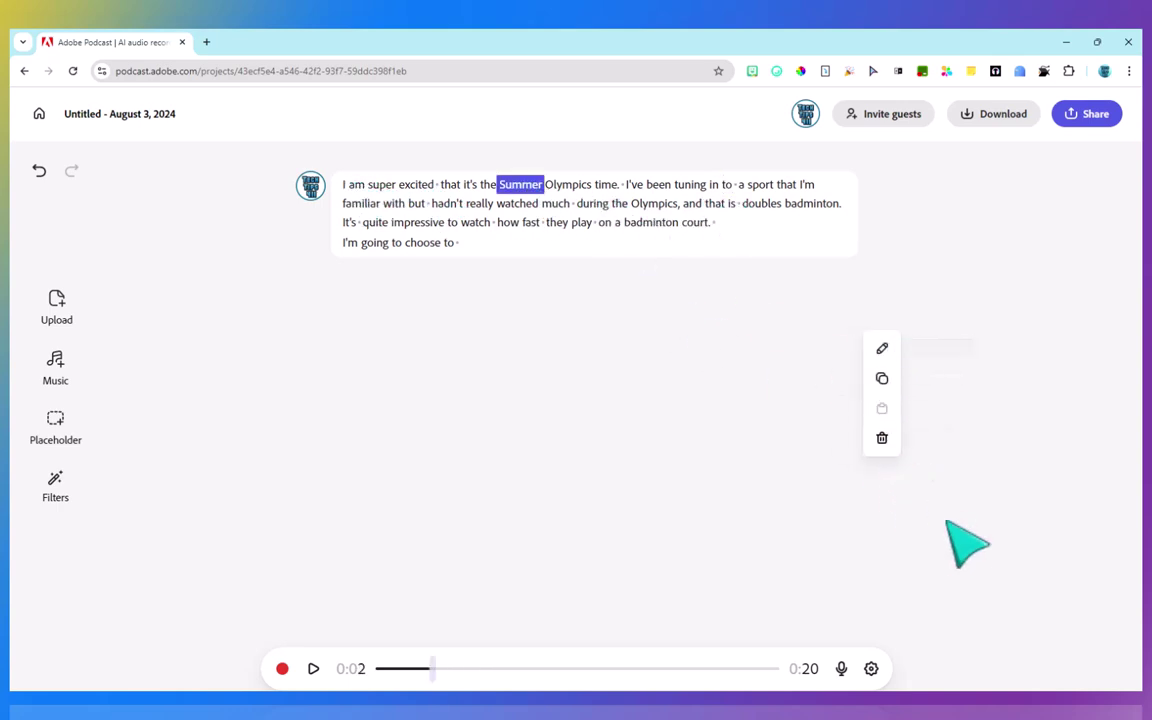
{"action": "left_click", "coordinate": [882, 438]}
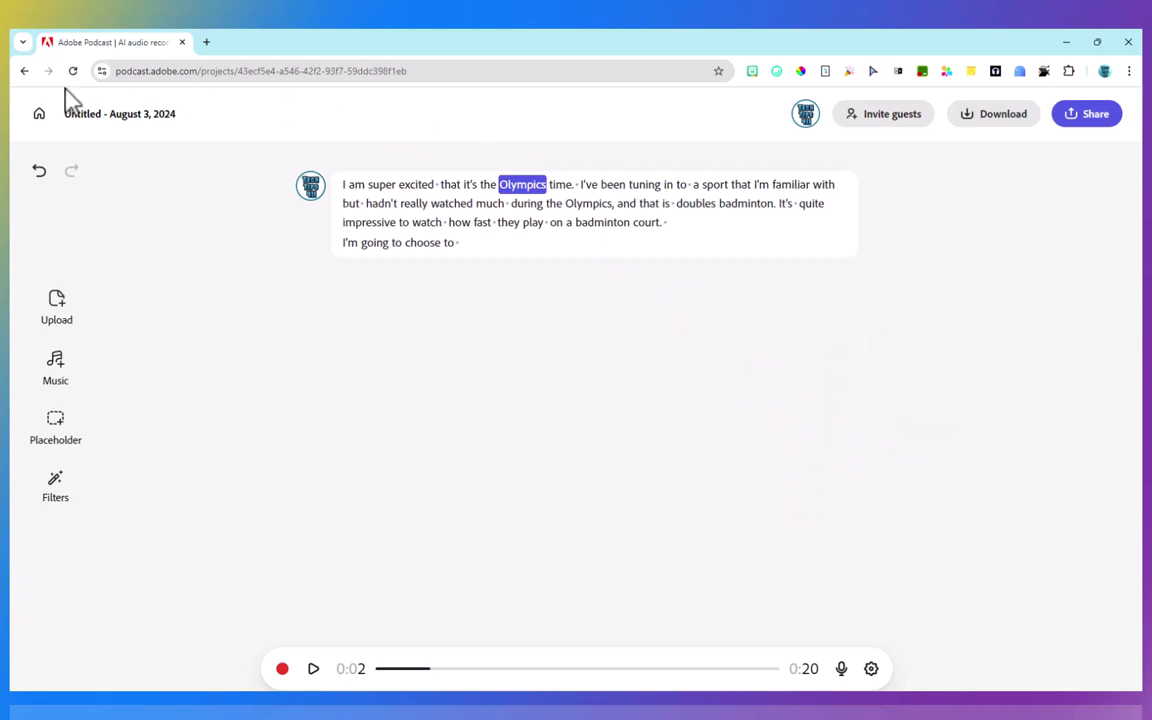
{"action": "left_click", "coordinate": [39, 172]}
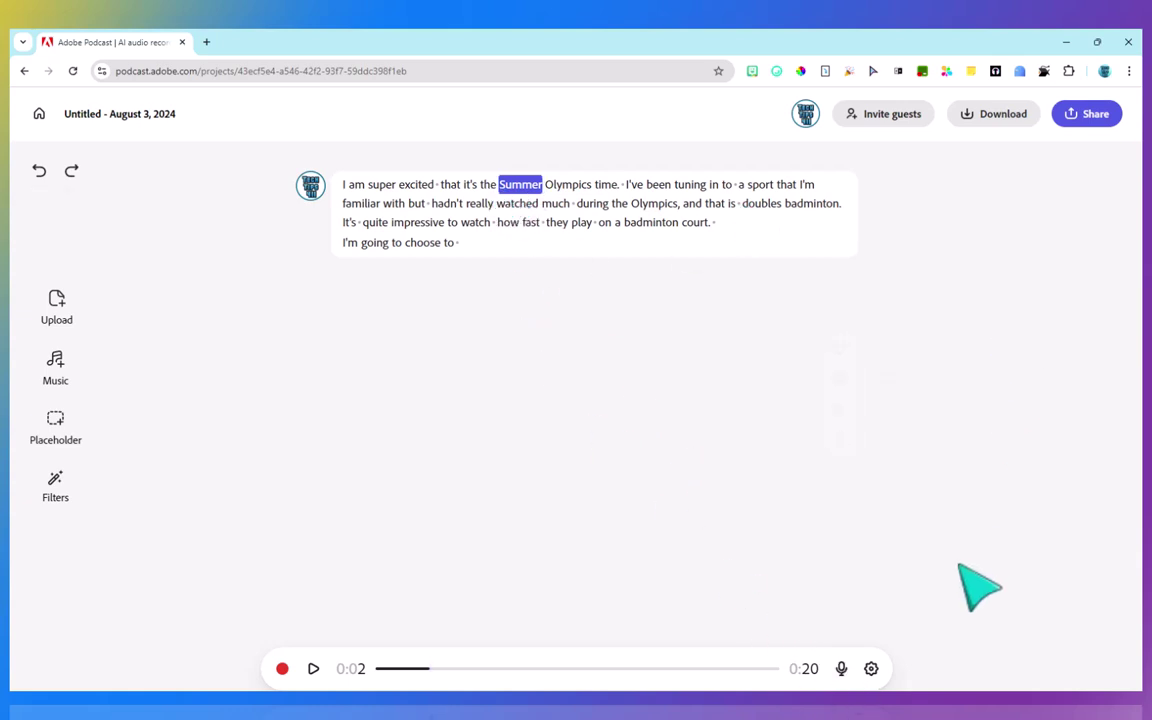
Step: Insert the Lo-Fi 'Low energy (short)' intro music before 'Summer' and play from the start
{"action": "left_click", "coordinate": [1104, 122]}
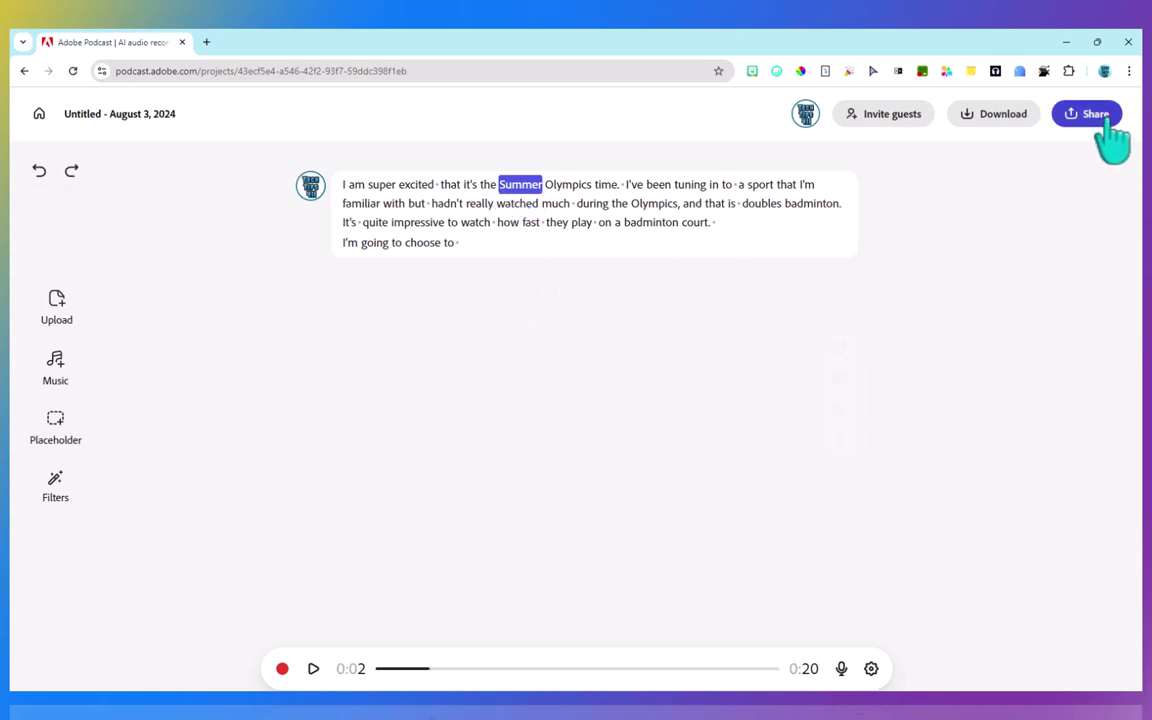
{"action": "left_click", "coordinate": [54, 362]}
{"action": "scroll", "coordinate": [168, 380], "scroll_direction": "down", "scroll_amount": 3}
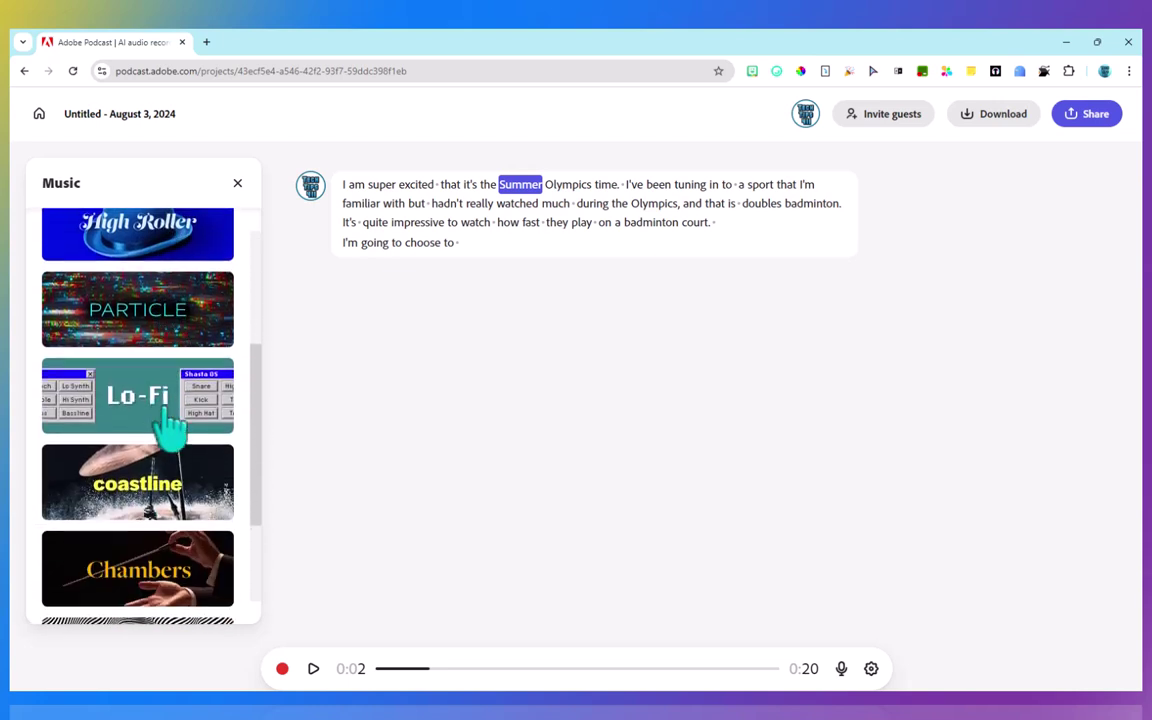
{"action": "scroll", "coordinate": [170, 435], "scroll_direction": "up", "scroll_amount": 1}
{"action": "scroll", "coordinate": [172, 425], "scroll_direction": "down", "scroll_amount": 2}
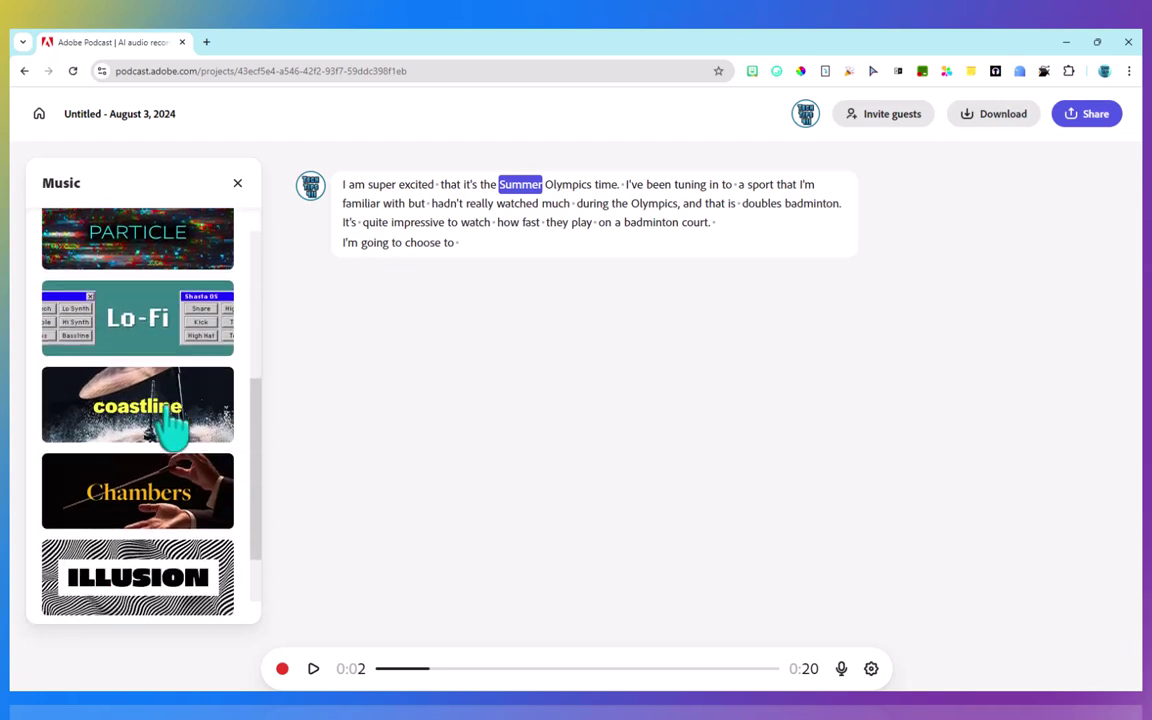
{"action": "left_click", "coordinate": [160, 336]}
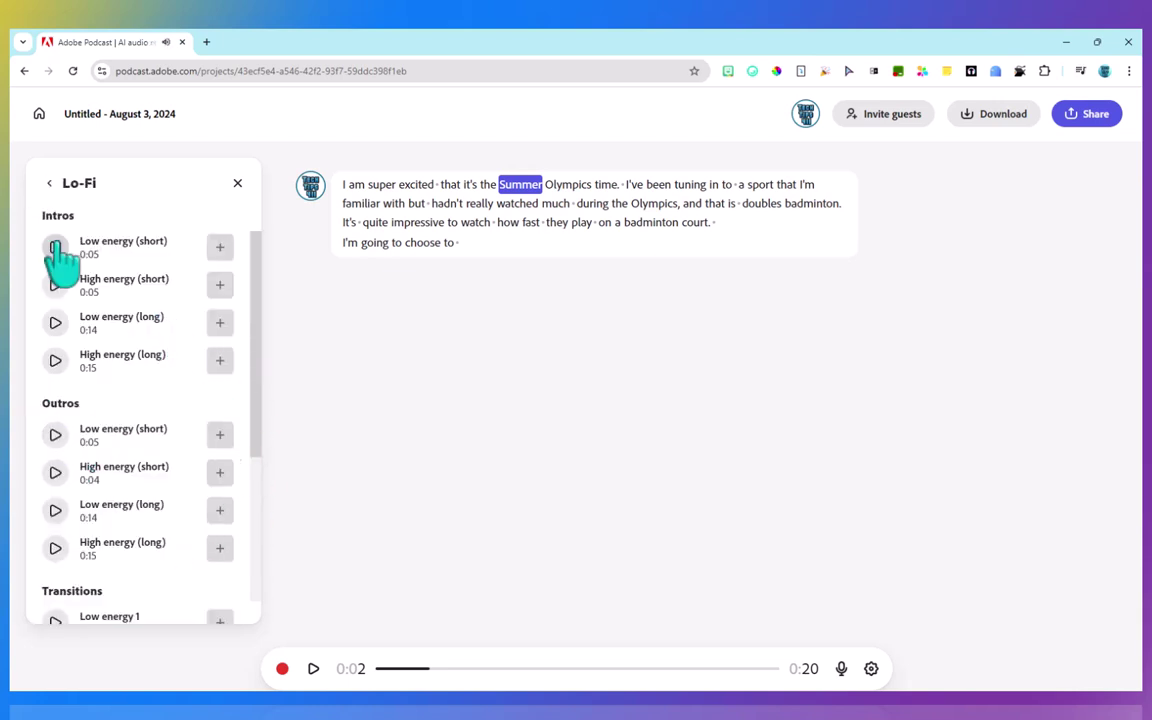
{"action": "left_click", "coordinate": [219, 247]}
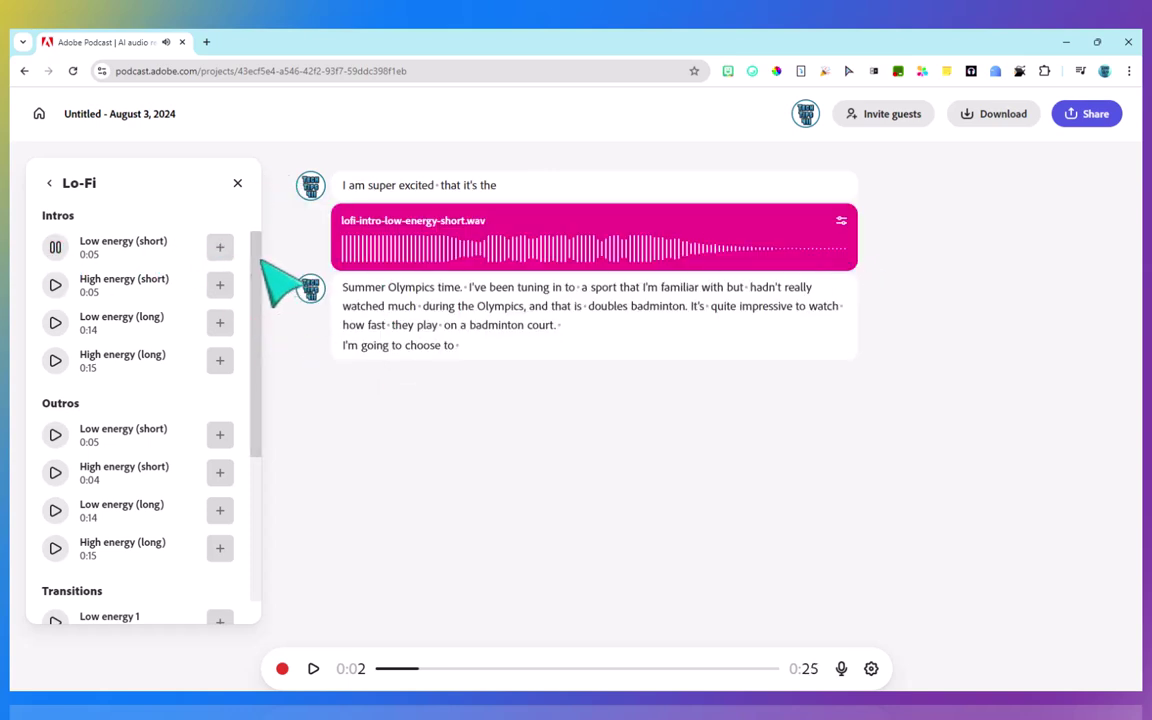
{"action": "left_click", "coordinate": [237, 183]}
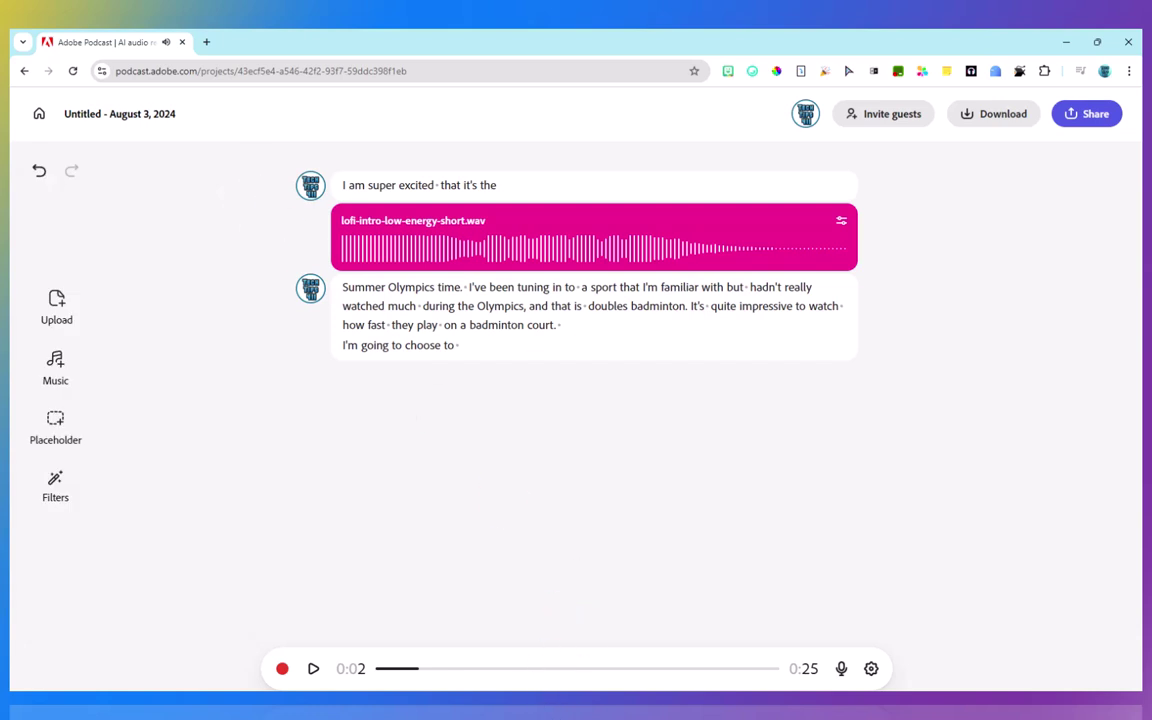
{"action": "left_click_drag", "start_coordinate": [422, 676], "coordinate": [378, 670]}
{"action": "left_click", "coordinate": [313, 669]}
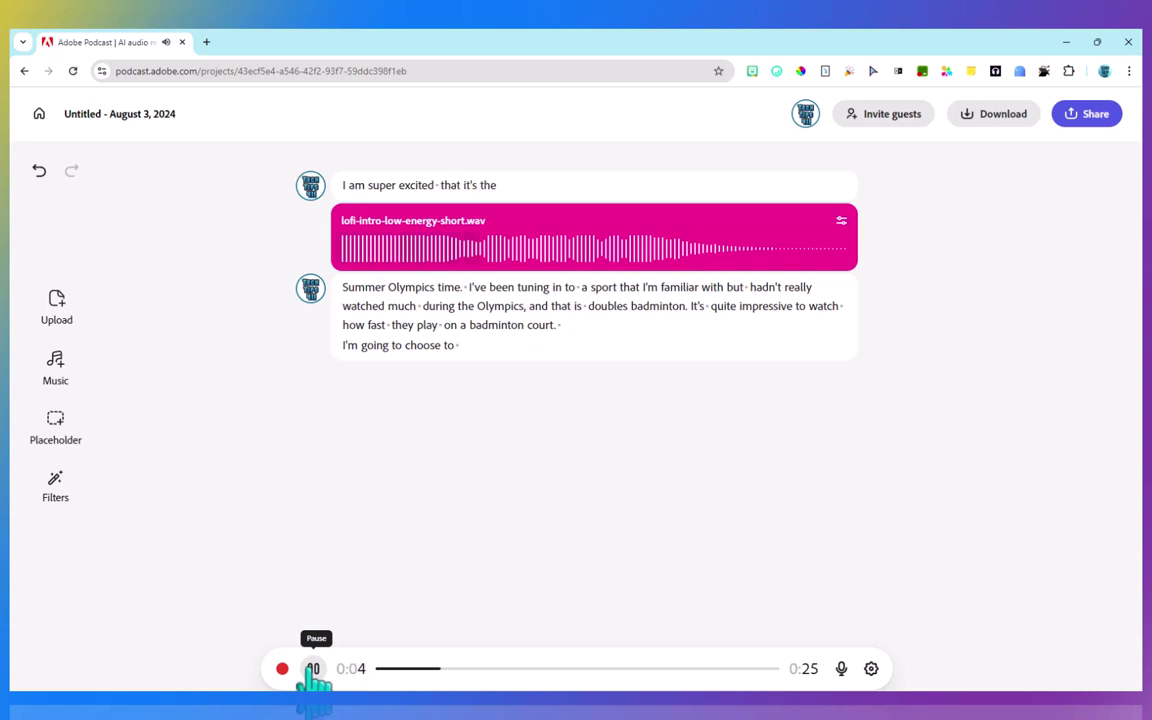
Step: Pause playback, review the music clip's options, and insert a placeholder block below it
{"action": "left_click", "coordinate": [313, 669]}
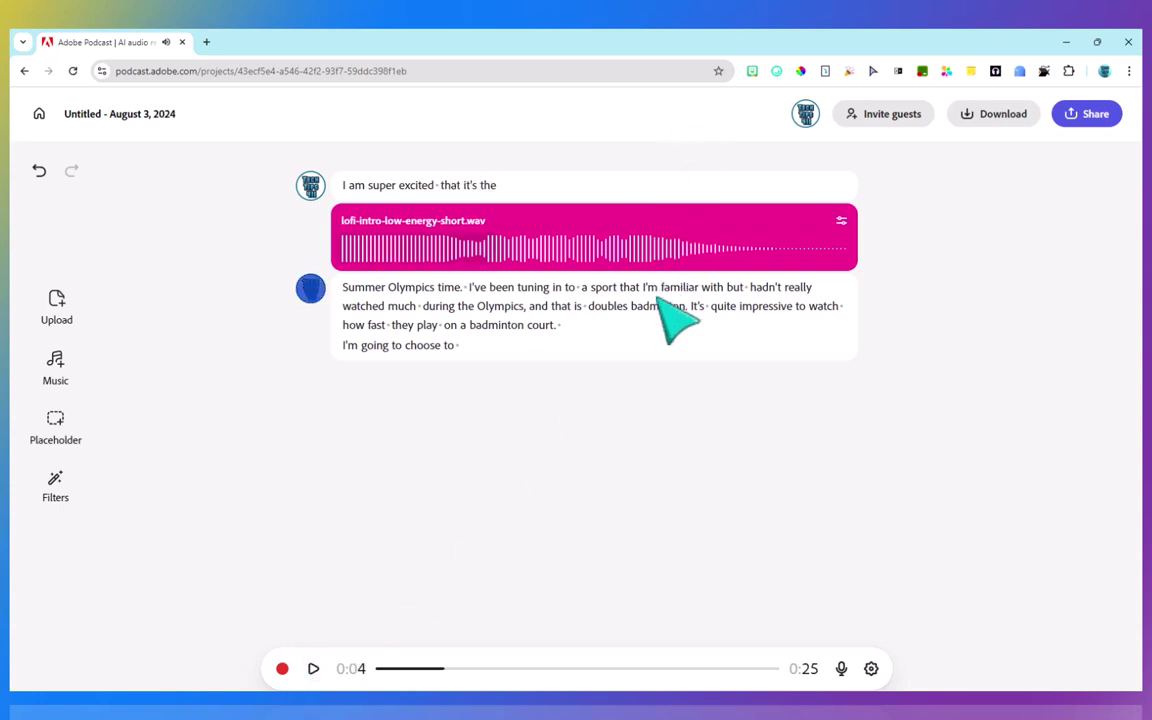
{"action": "left_click", "coordinate": [841, 221]}
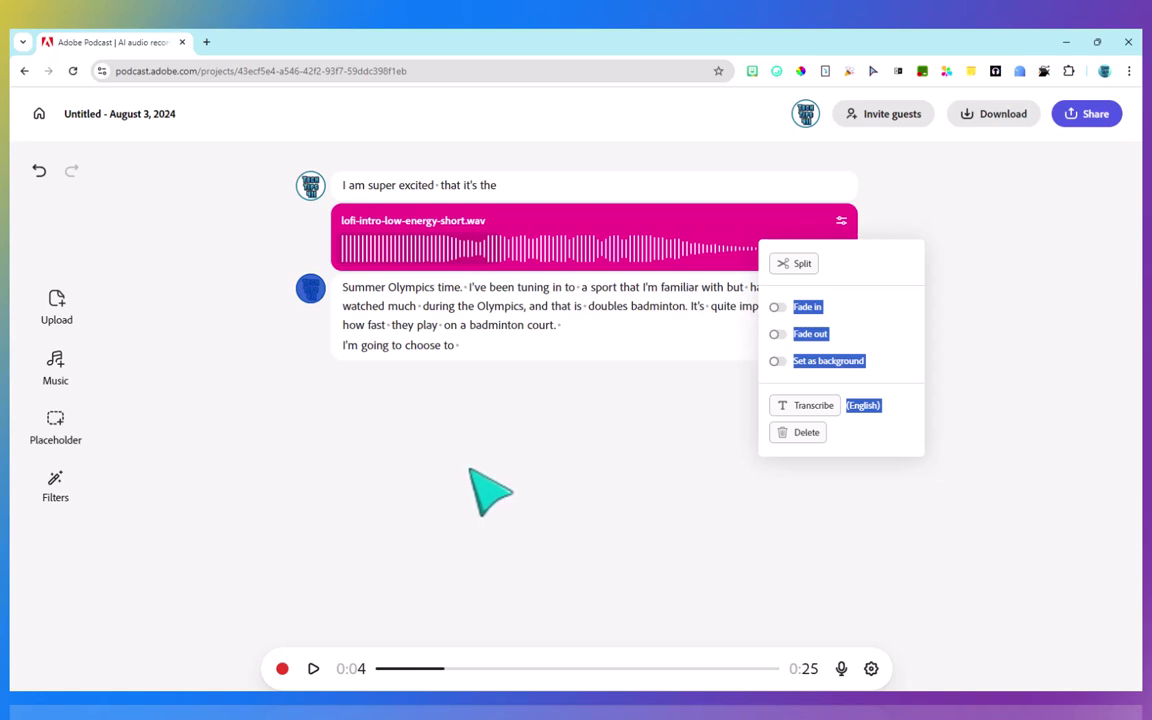
{"action": "left_click", "coordinate": [471, 470]}
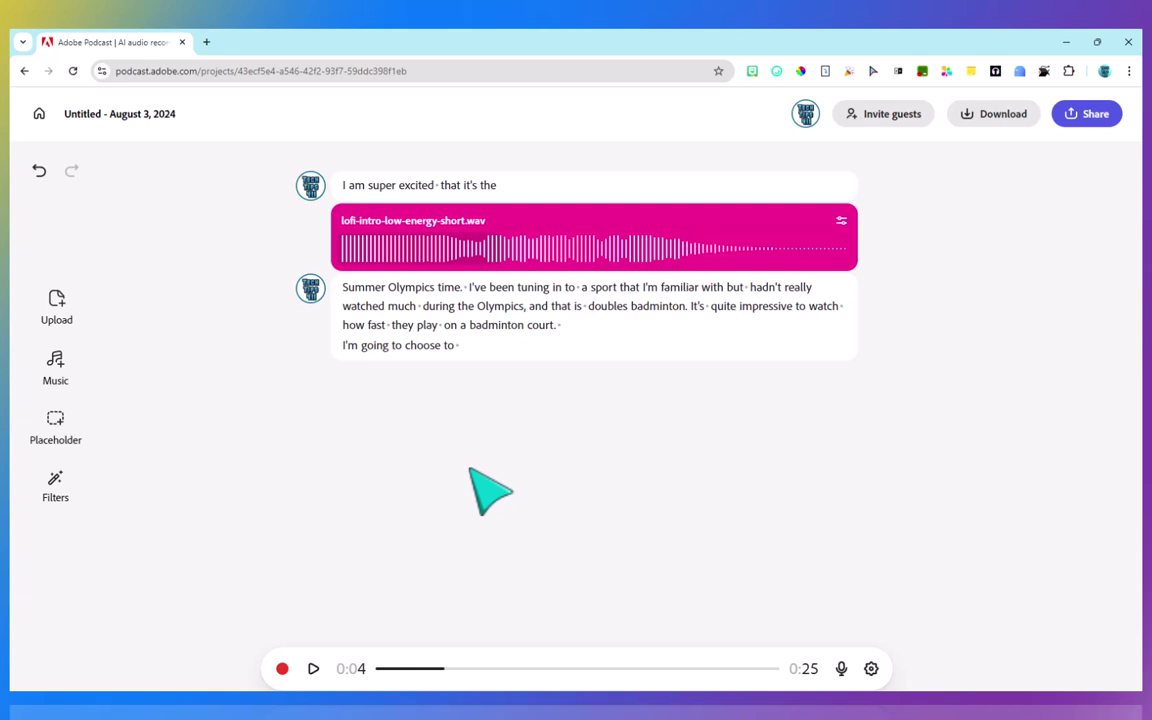
{"action": "left_click", "coordinate": [55, 425]}
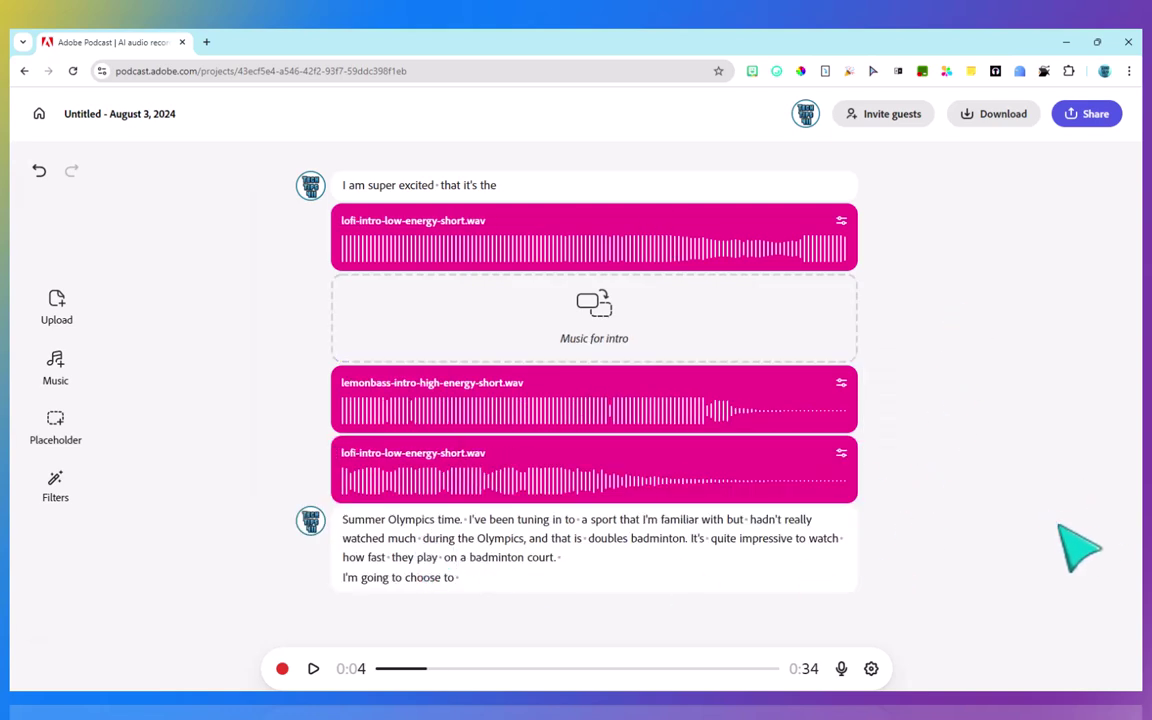
Step: Check the download options, retitle the project 'The best podcast ever', and return Home
{"action": "left_click", "coordinate": [1016, 108]}
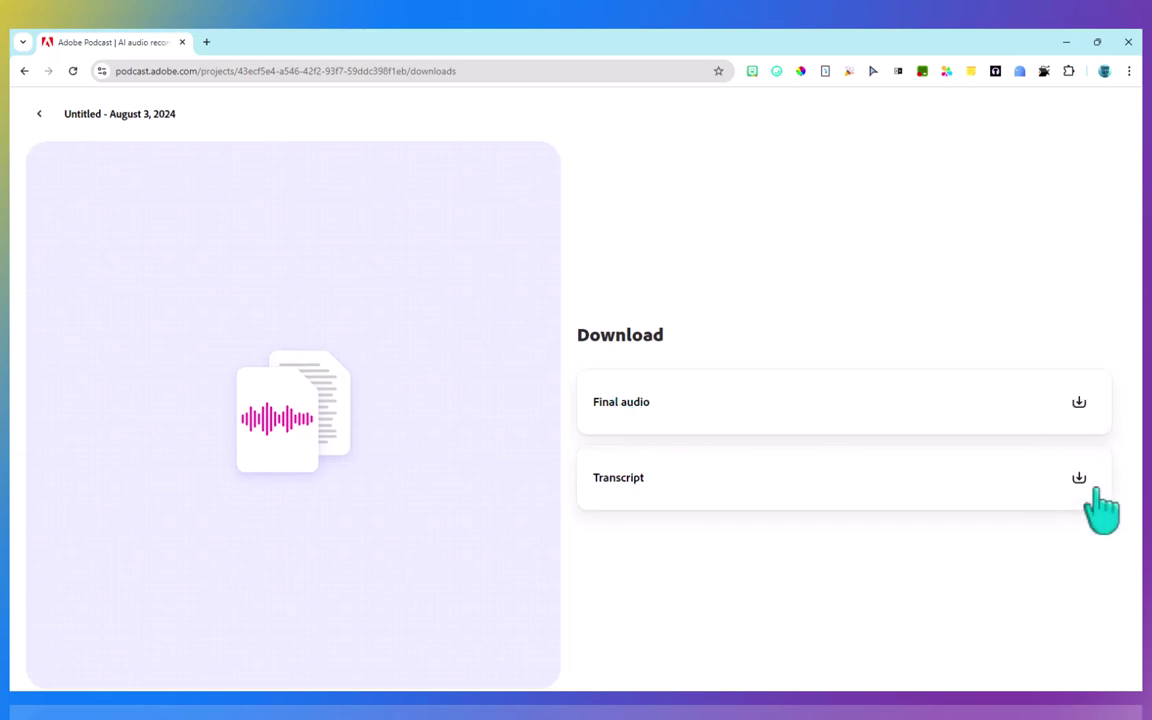
{"action": "left_click", "coordinate": [210, 107]}
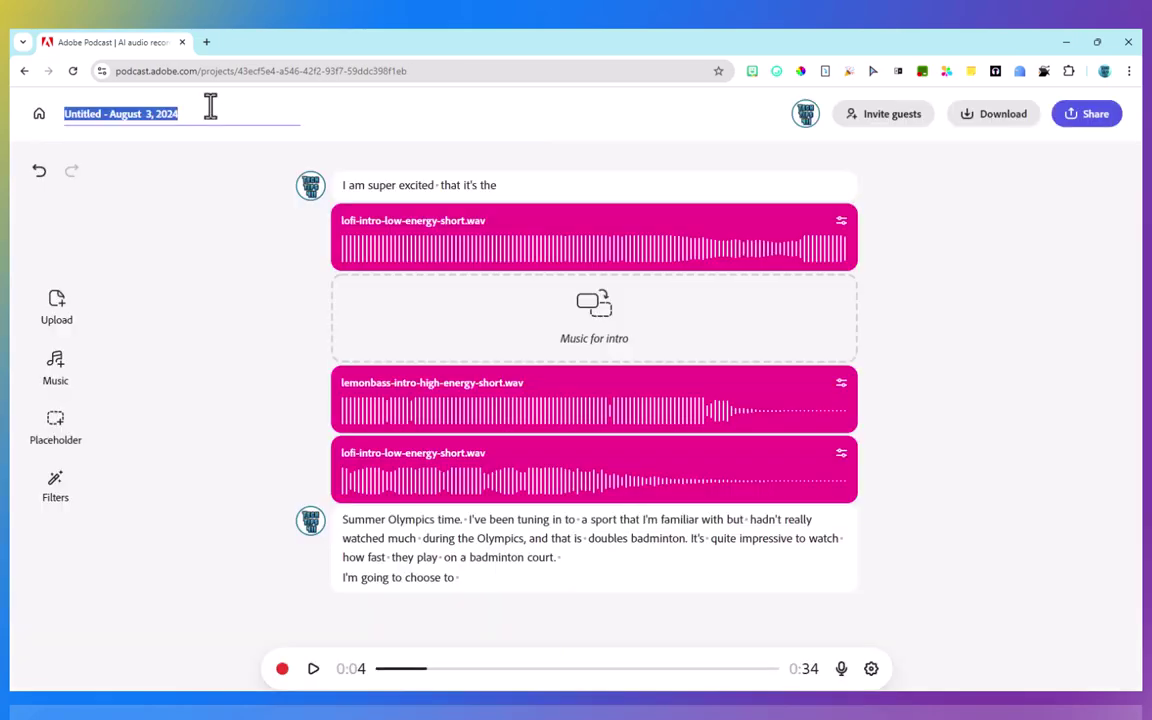
{"action": "type", "text": "The best podcast ever"}
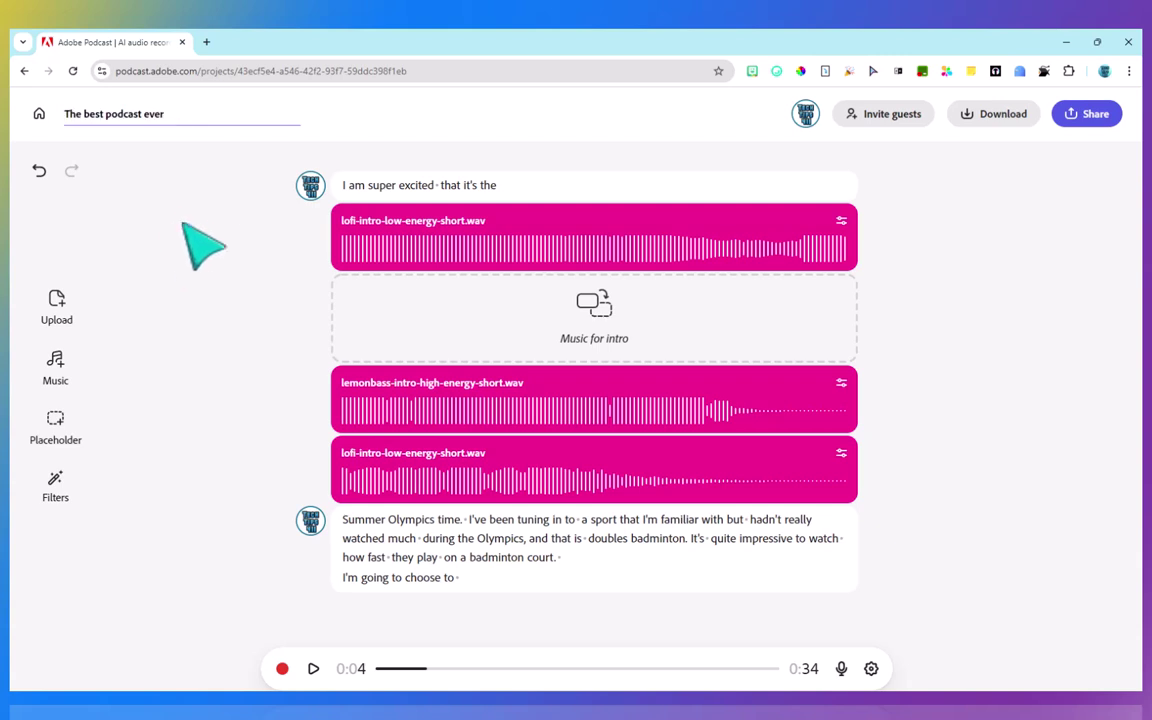
{"action": "key", "text": "Return"}
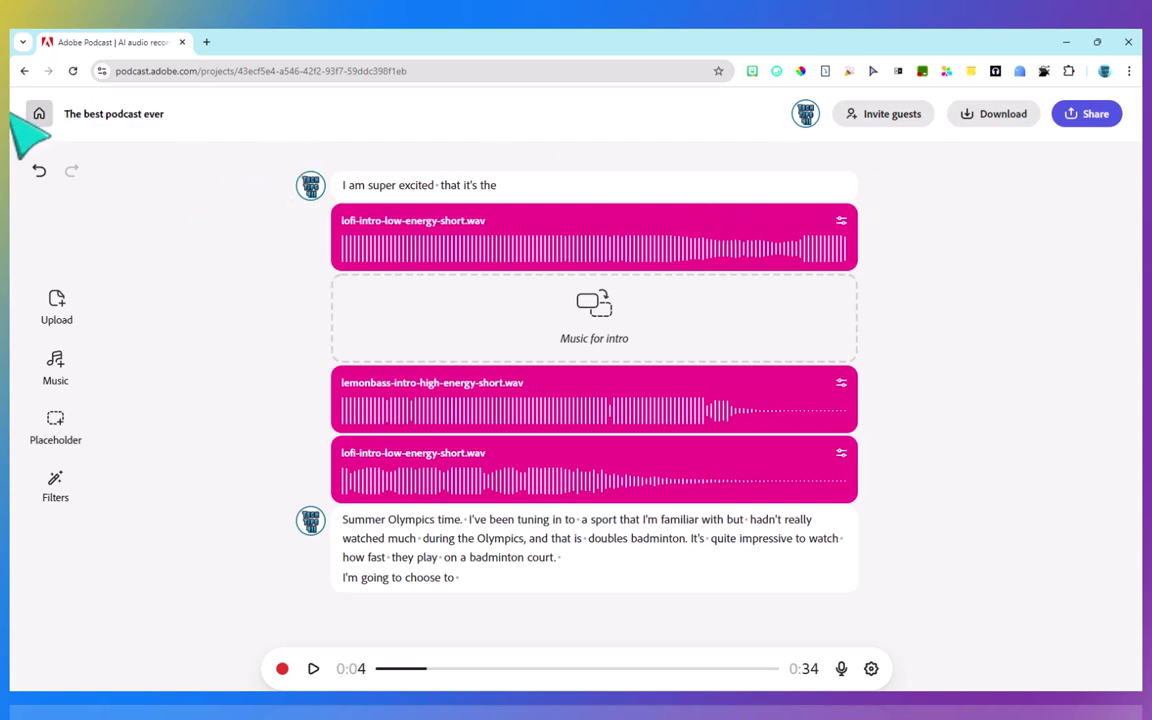
{"action": "left_click", "coordinate": [44, 118]}
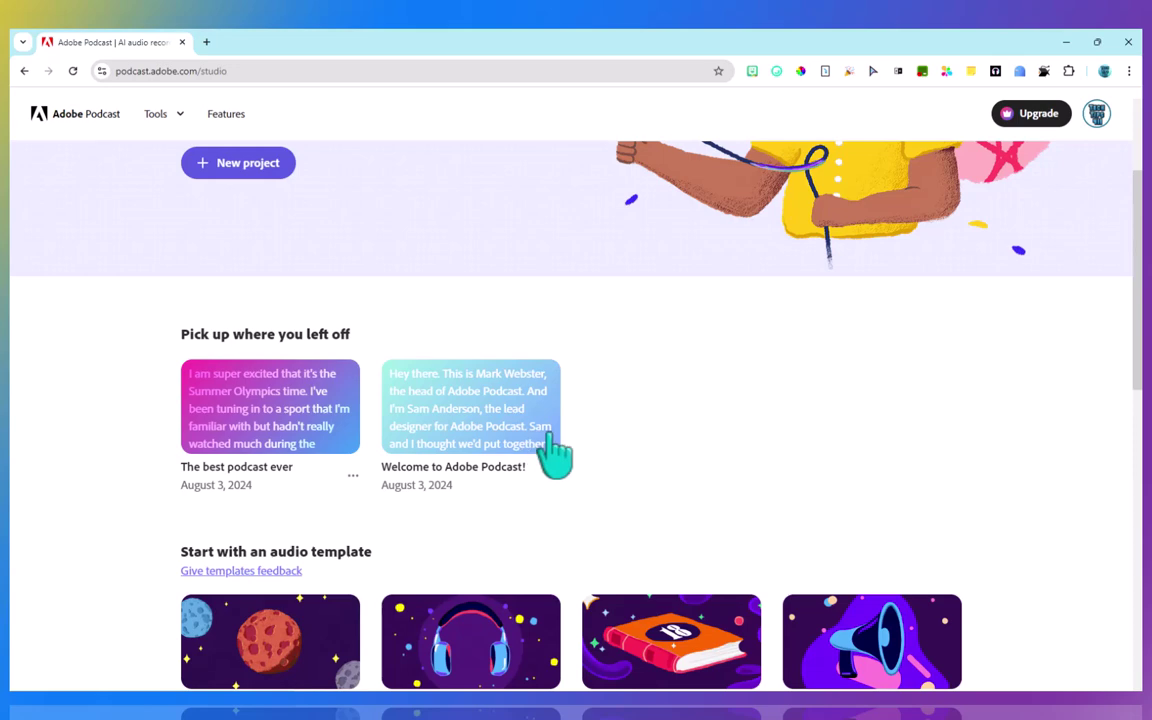
Step: Create a Space Podcast project from the Deep Space Podcast audio template
{"action": "scroll", "coordinate": [700, 460], "scroll_direction": "down", "scroll_amount": 3}
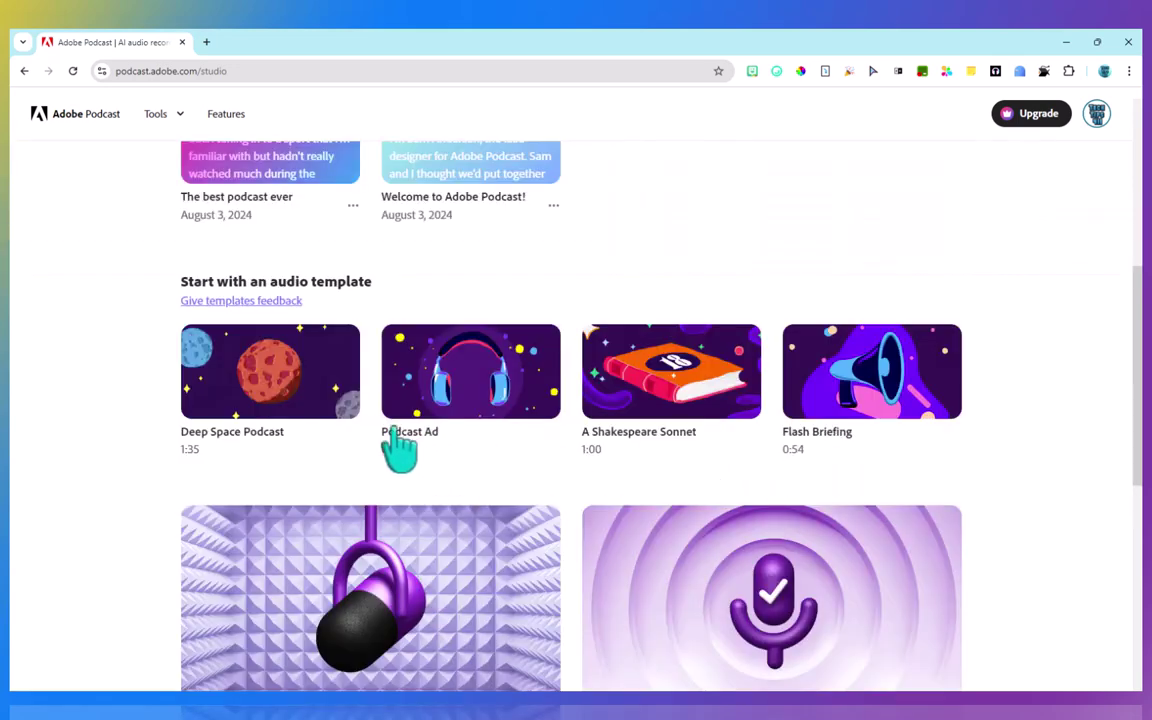
{"action": "left_click", "coordinate": [326, 384]}
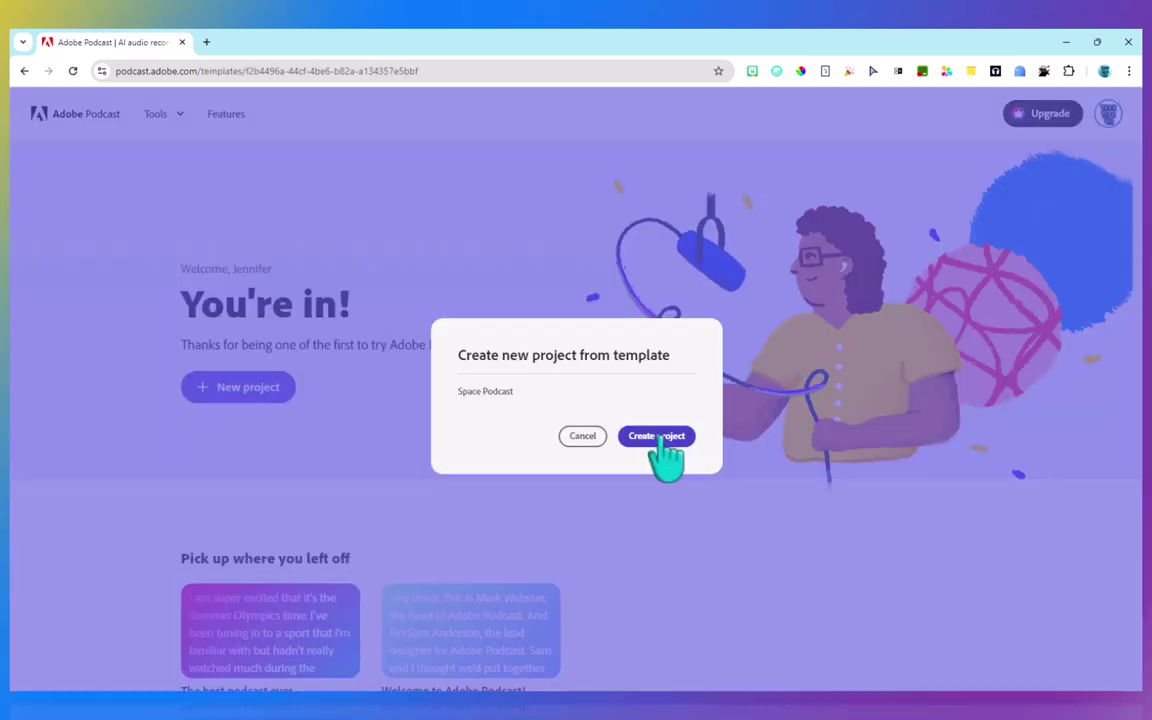
{"action": "left_click", "coordinate": [656, 436]}
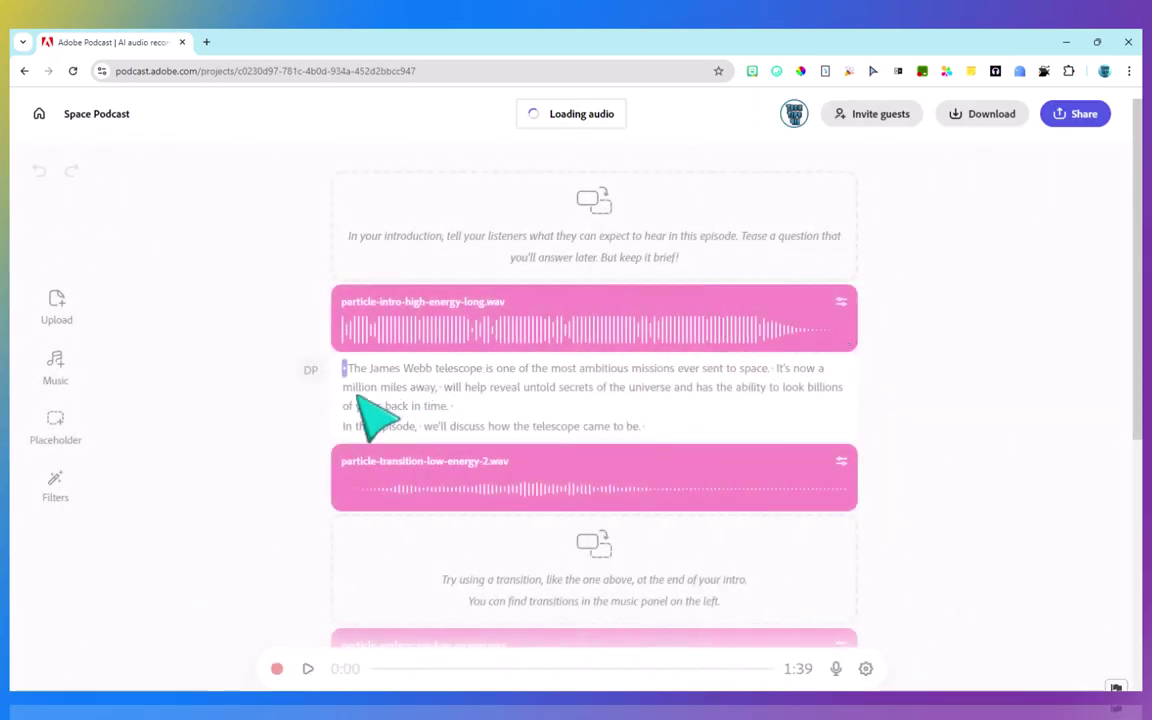
{"action": "left_click", "coordinate": [700, 428]}
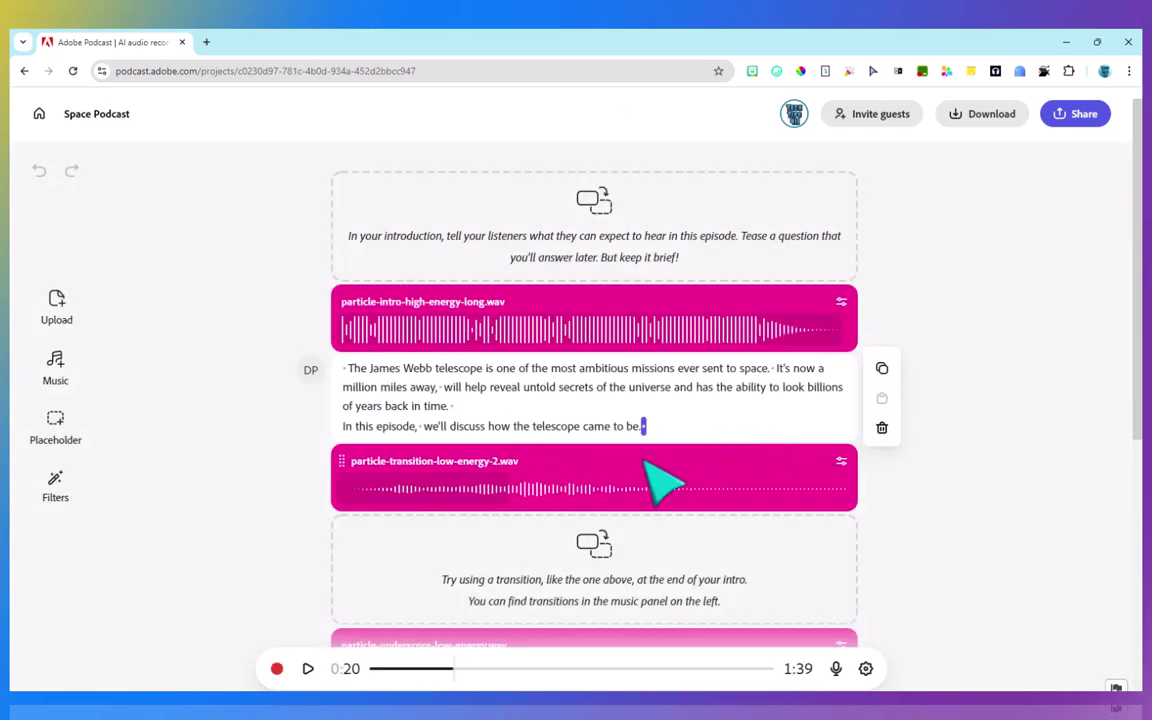
{"action": "scroll", "coordinate": [565, 530], "scroll_direction": "down", "scroll_amount": 5}
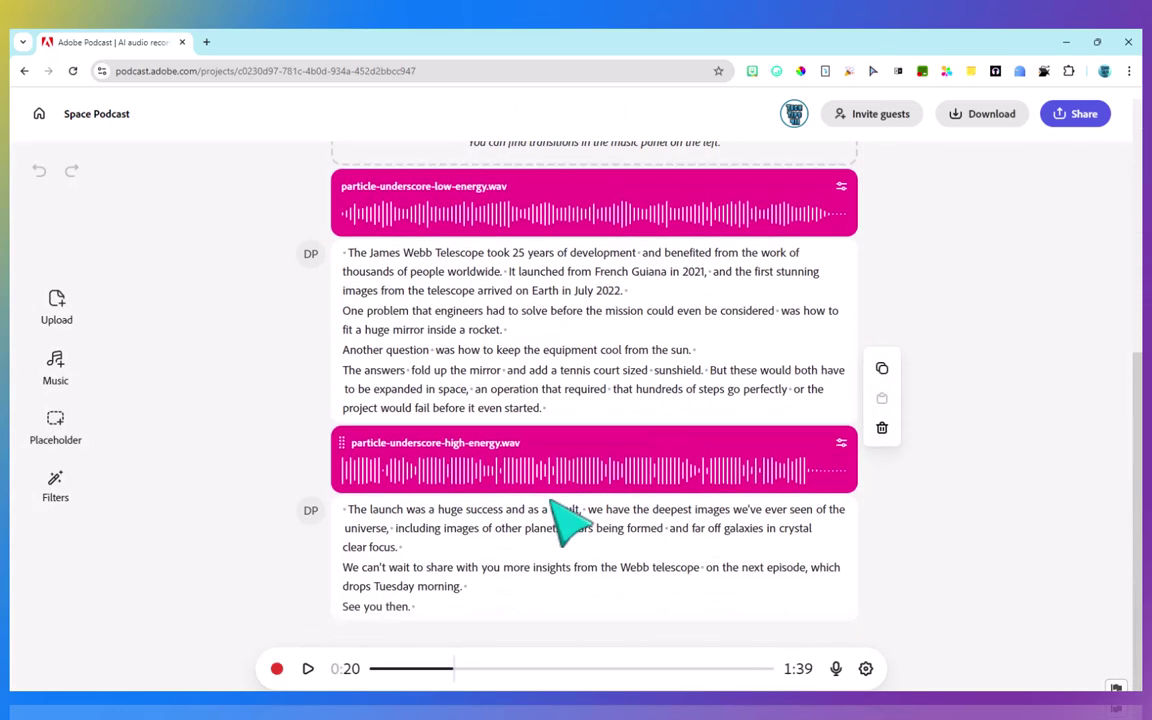
{"action": "scroll", "coordinate": [560, 495], "scroll_direction": "up", "scroll_amount": 5}
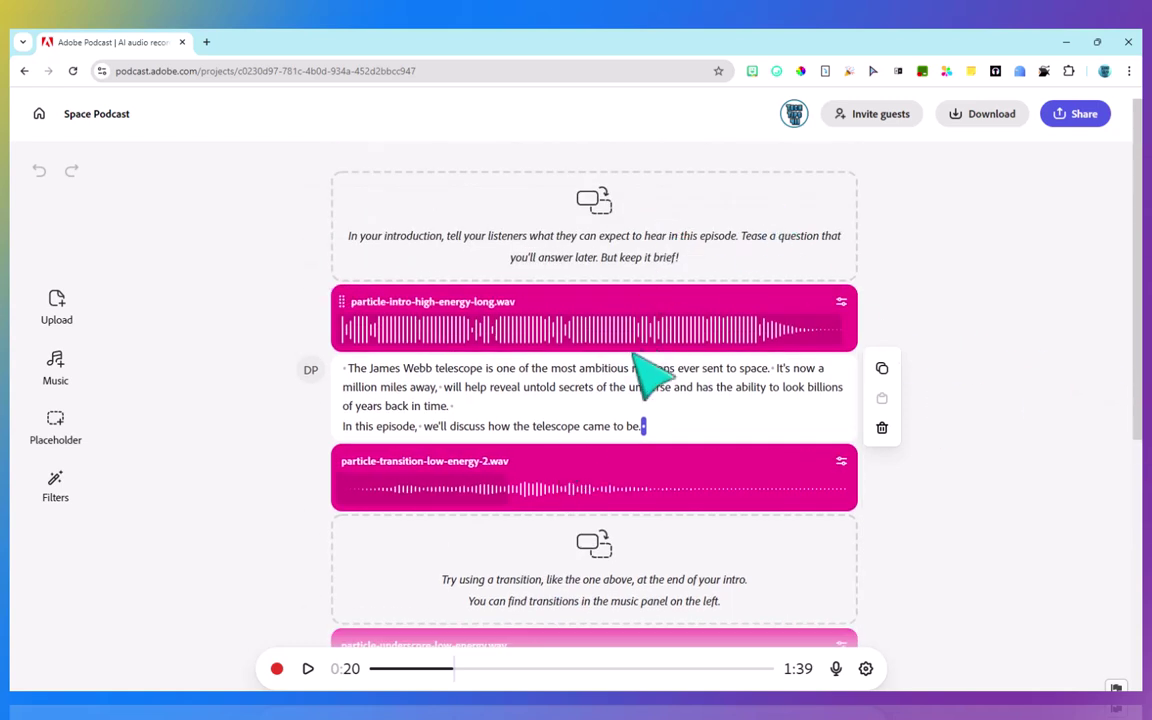
{"action": "left_click_drag", "start_coordinate": [645, 428], "coordinate": [368, 362]}
{"action": "left_click", "coordinate": [357, 368]}
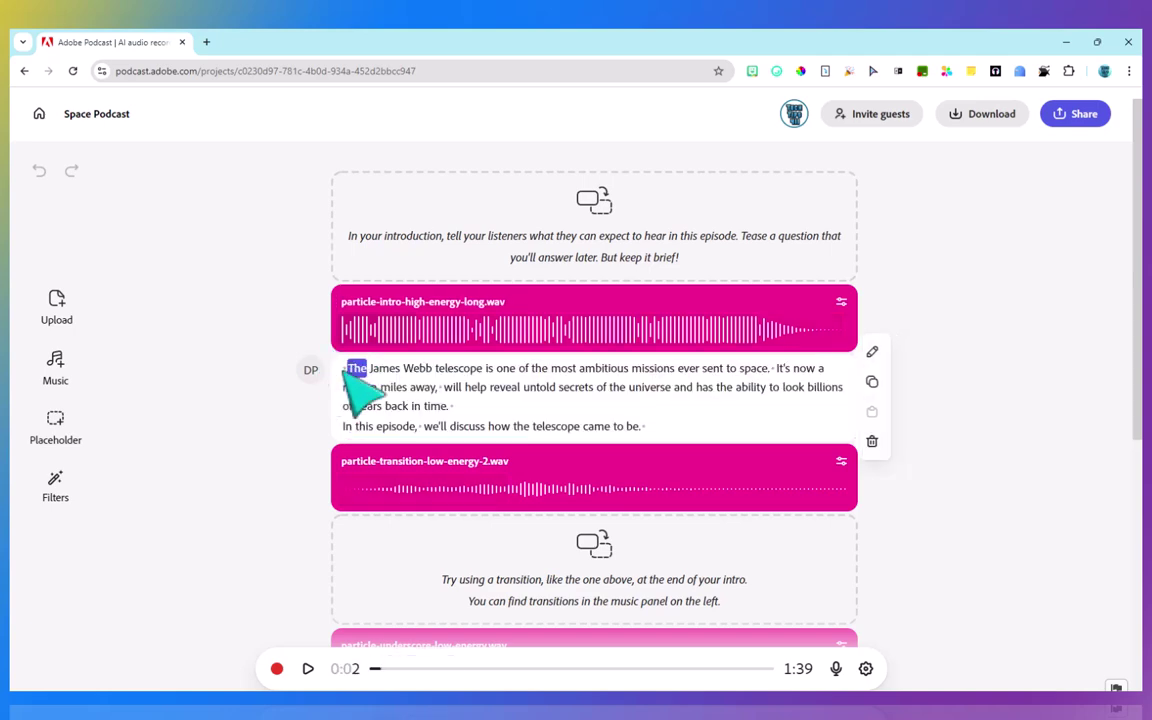